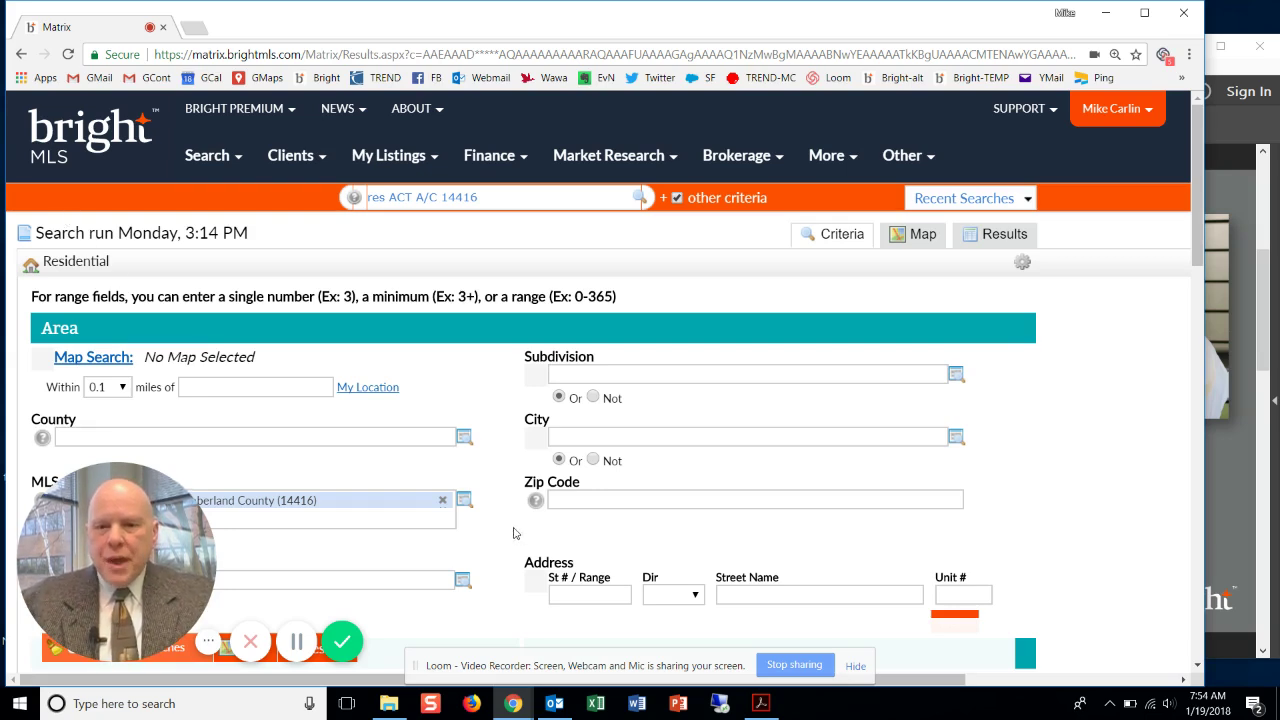
# Show the results of the residential search for the Mechanicsburg Boro MLS area
pyautogui.scroll(-2, 513, 525)
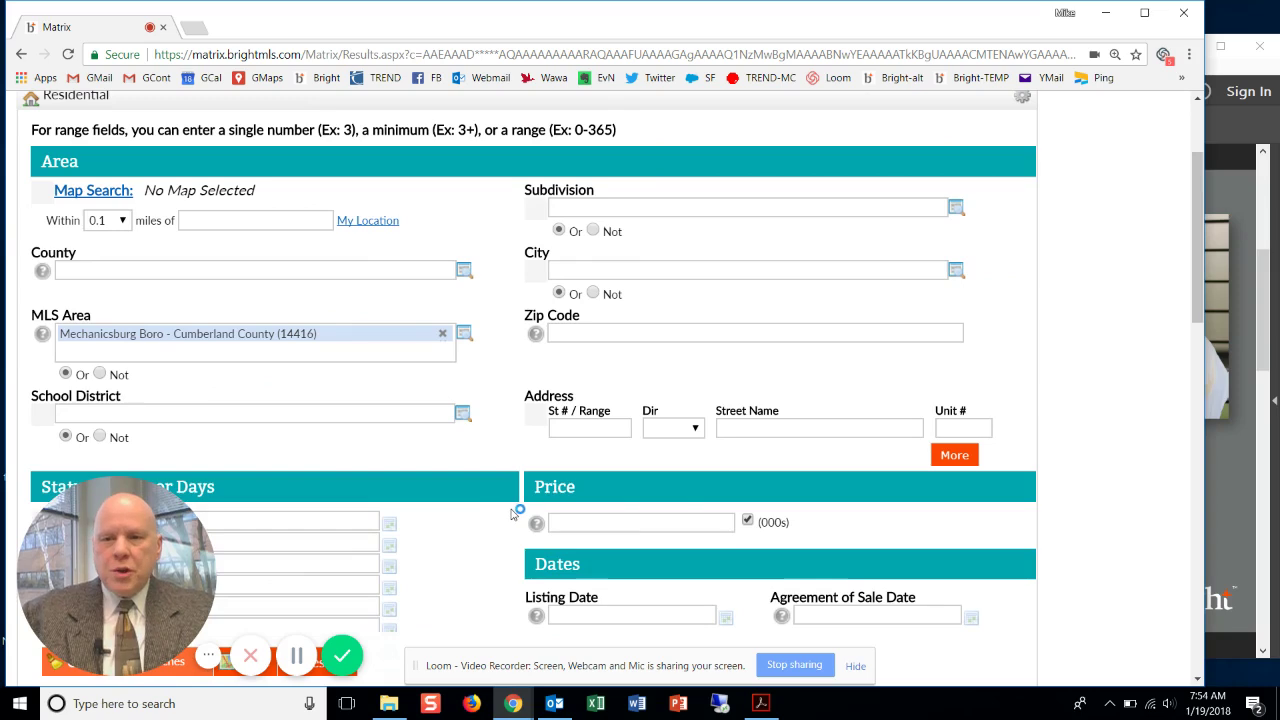
pyautogui.scroll(2, 513, 513)
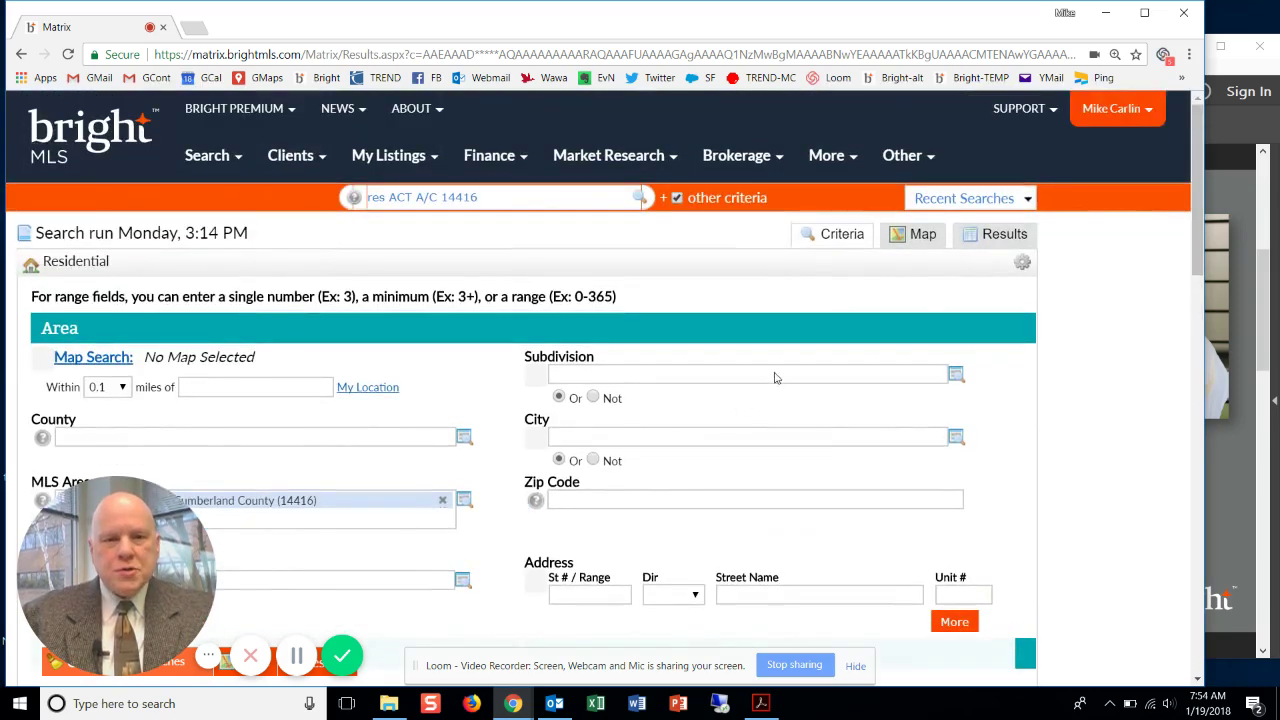
pyautogui.click(987, 240)
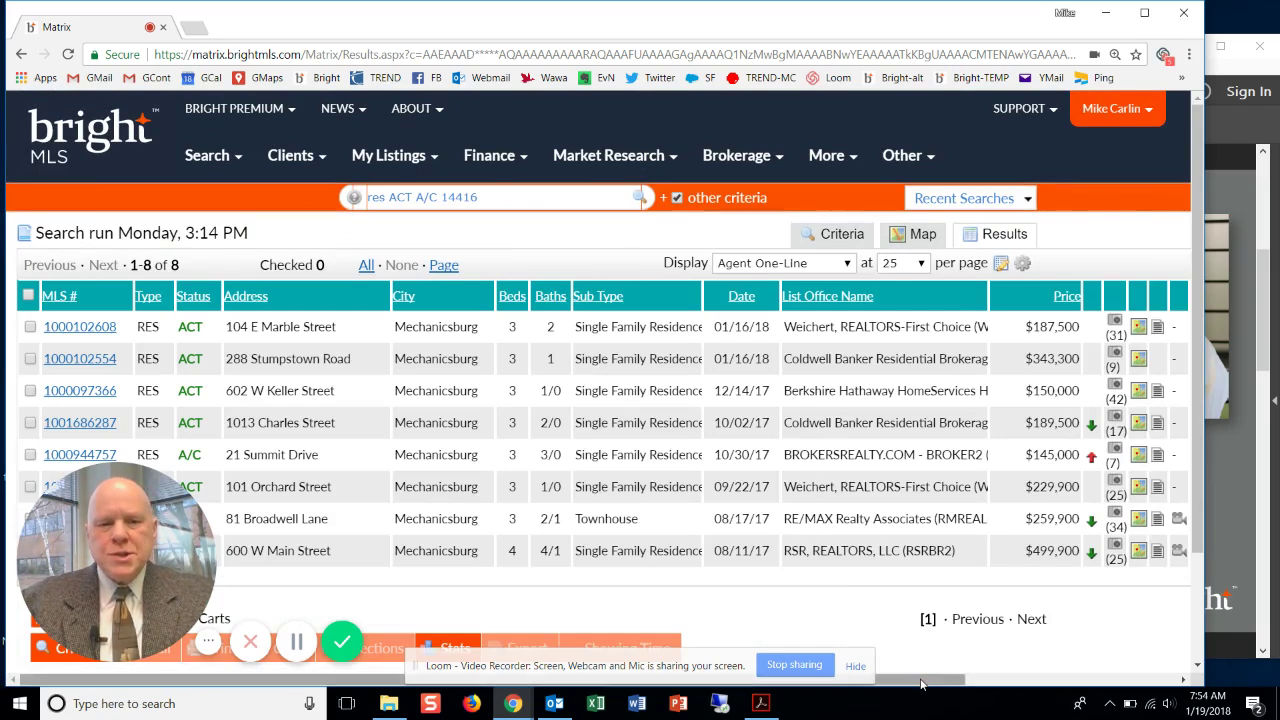
# Open the full record of the $343,300 listing and launch its buyer closing cost estimate
pyautogui.moveTo(922, 684); pyautogui.dragTo(1095, 684)
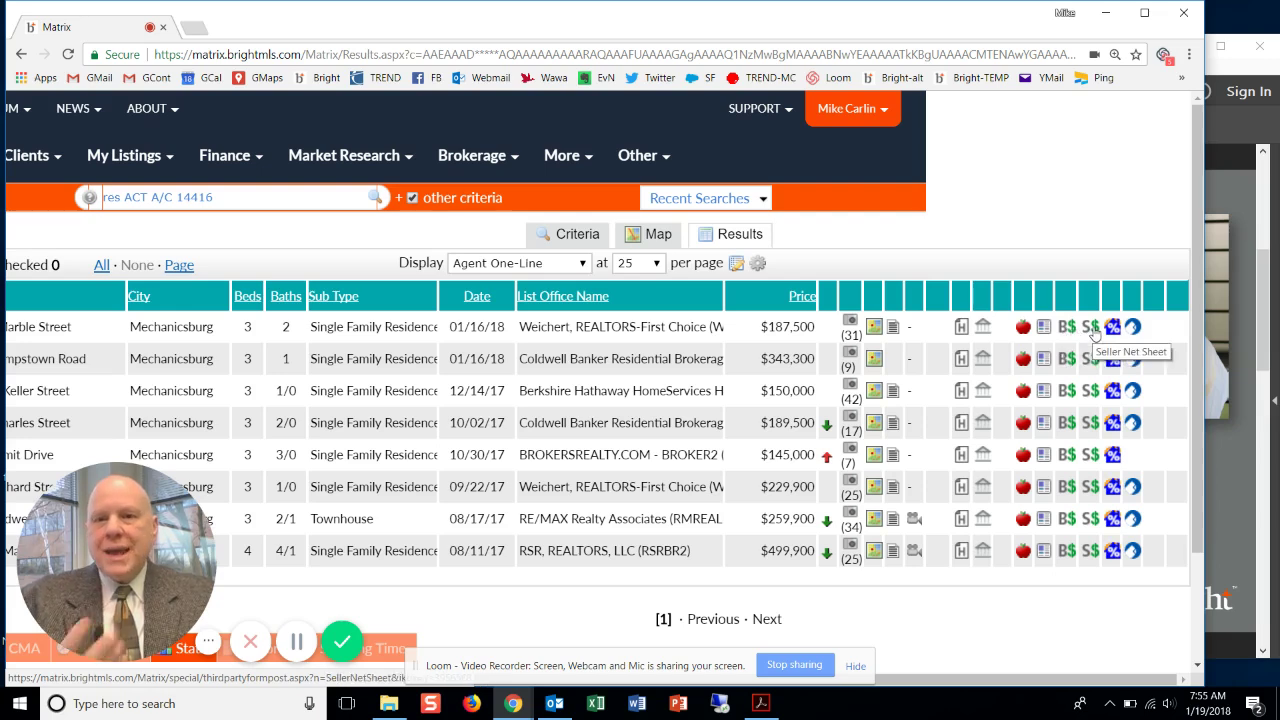
pyautogui.moveTo(889, 680); pyautogui.dragTo(588, 699)
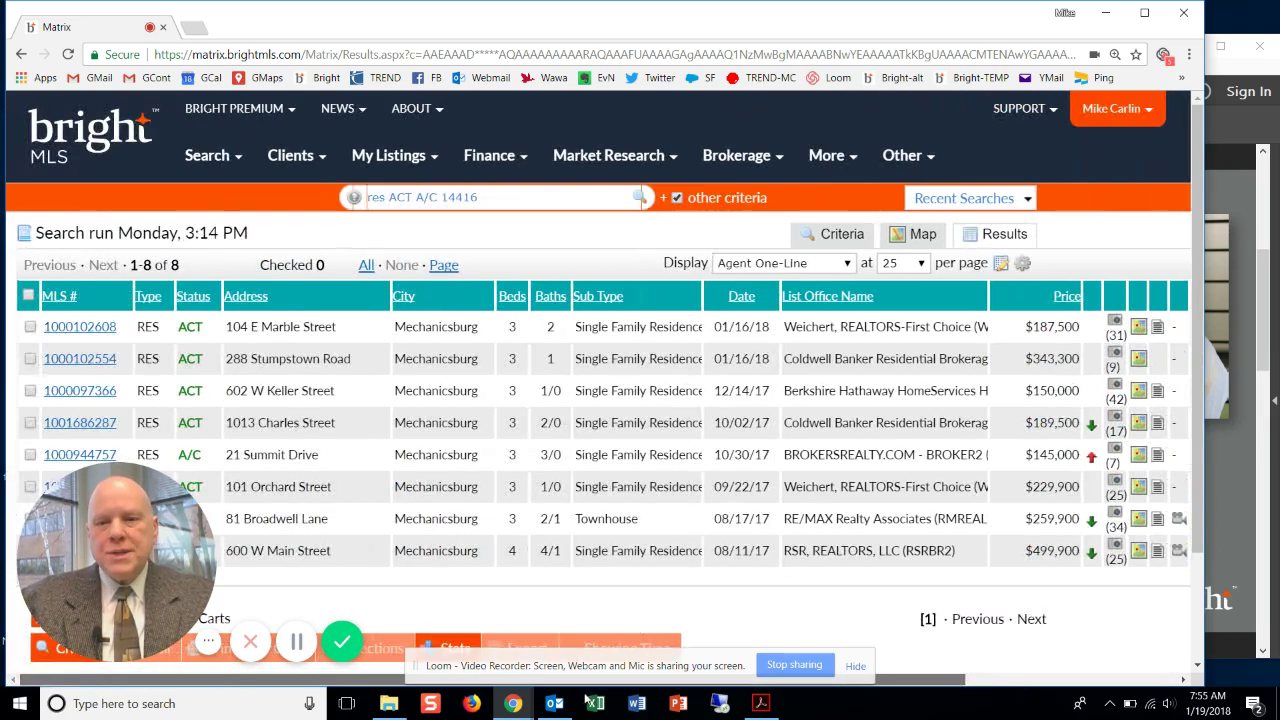
pyautogui.click(100, 360)
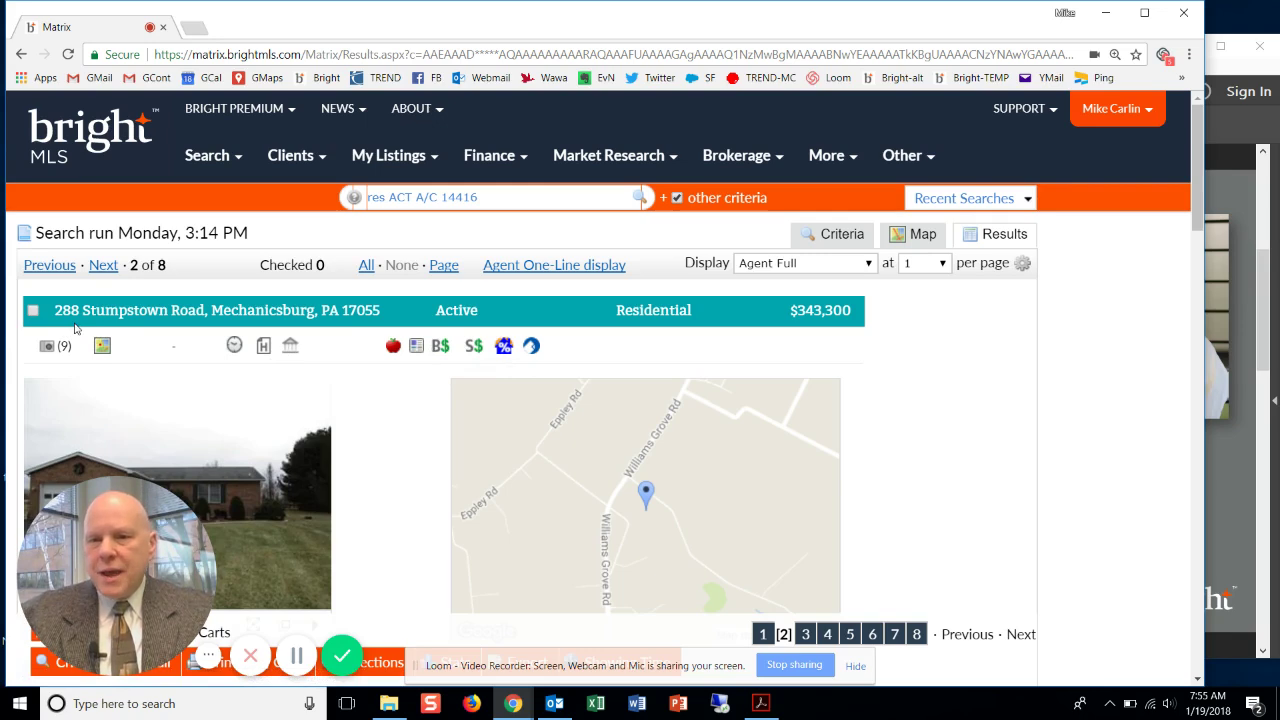
pyautogui.click(437, 350)
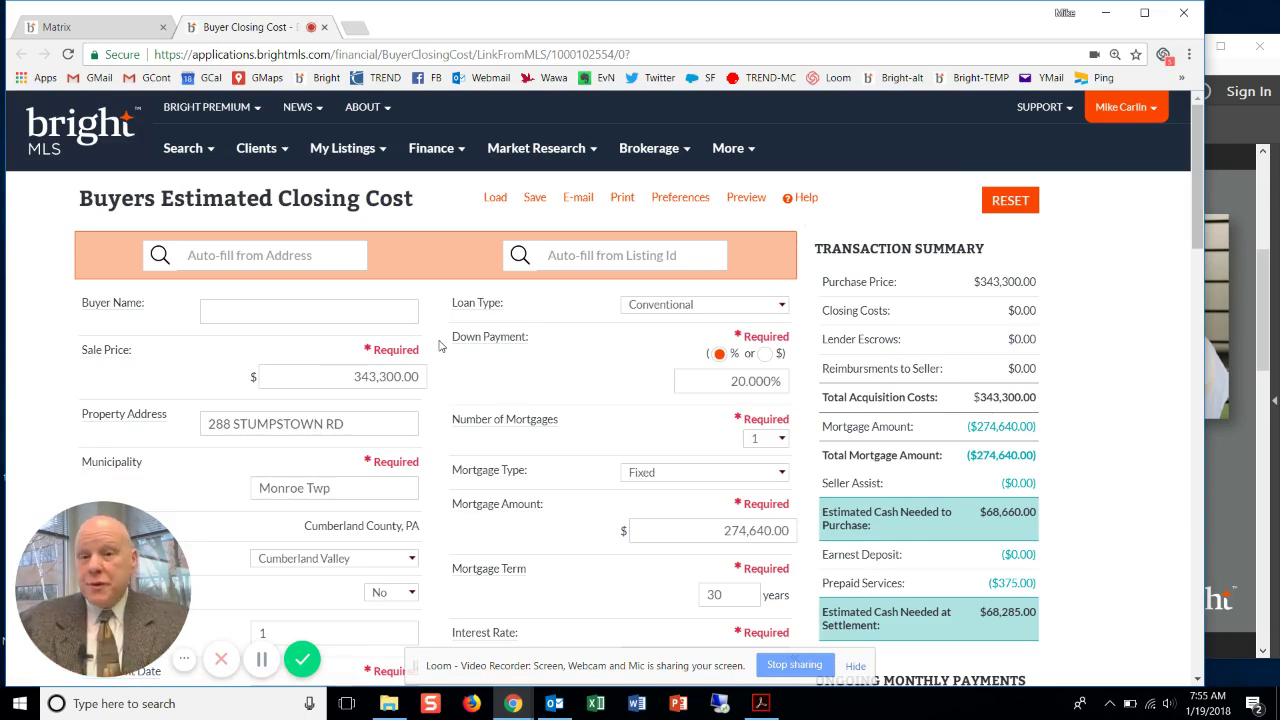
# Examine the buyer closing cost form, including the sale price, settlement date, home warranty and inspection fee fields
pyautogui.scroll(-2, 455, 392)
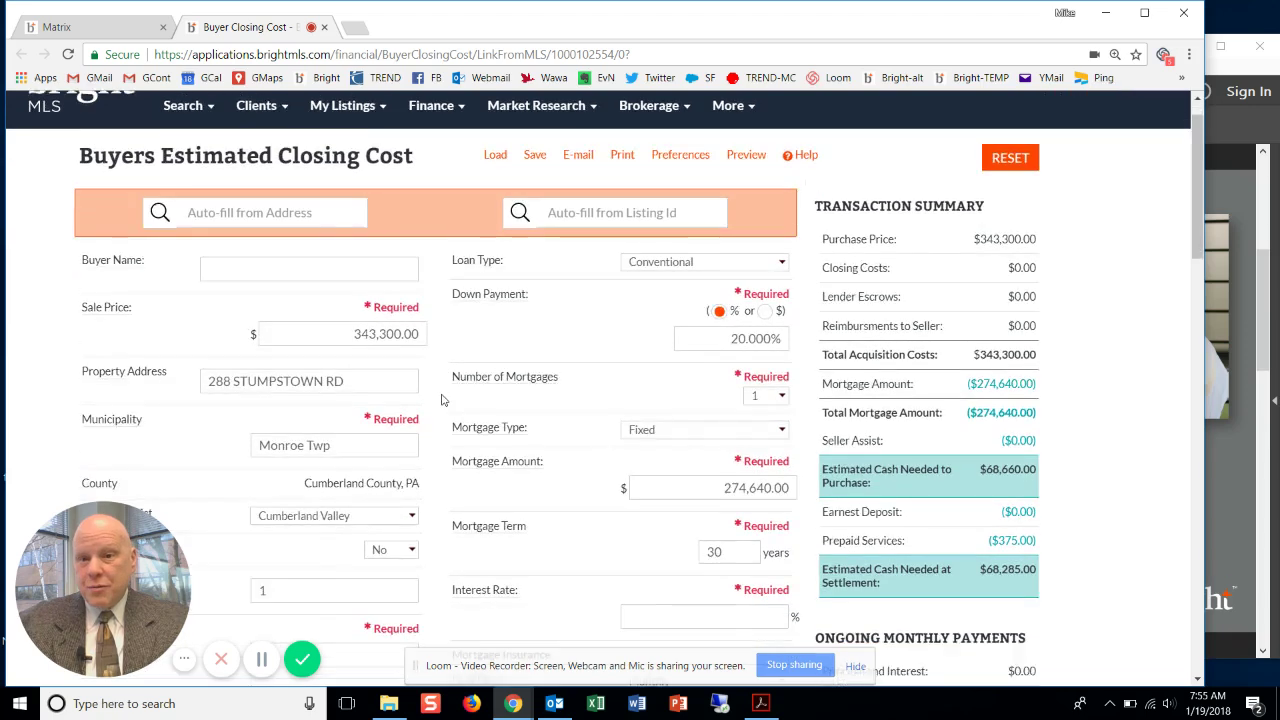
pyautogui.doubleClick(374, 210)
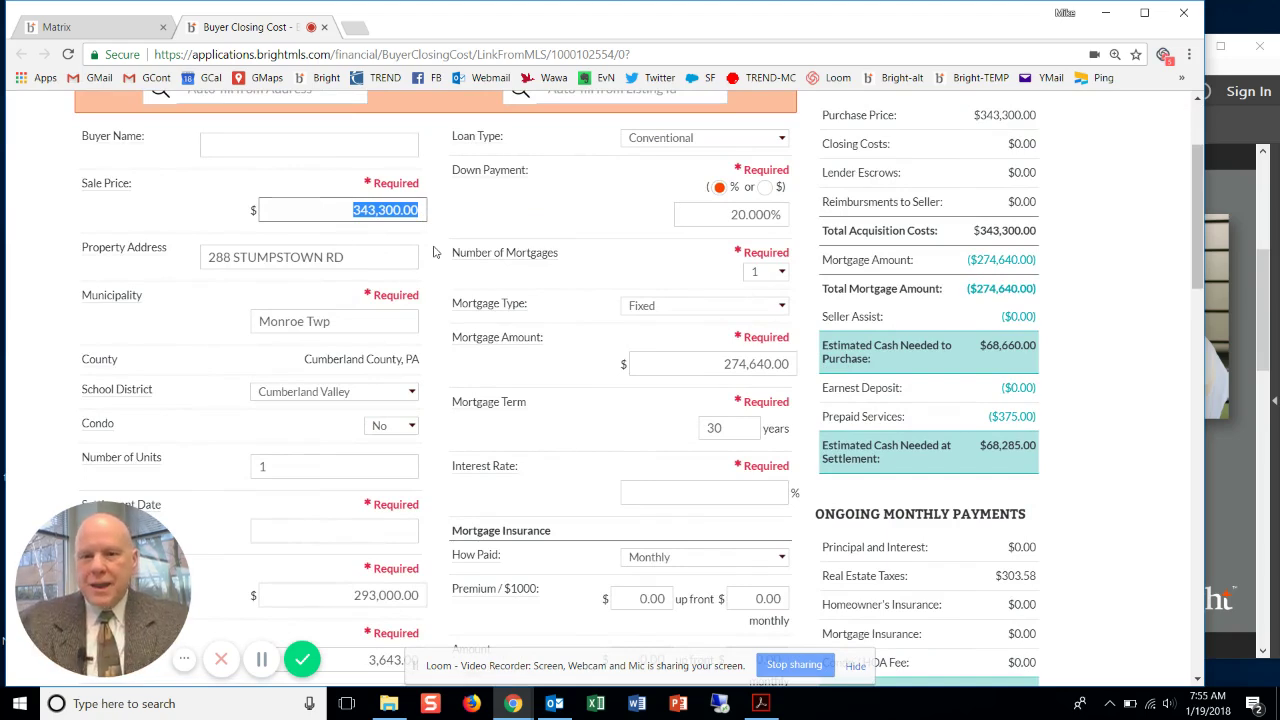
pyautogui.scroll(-1, 447, 307)
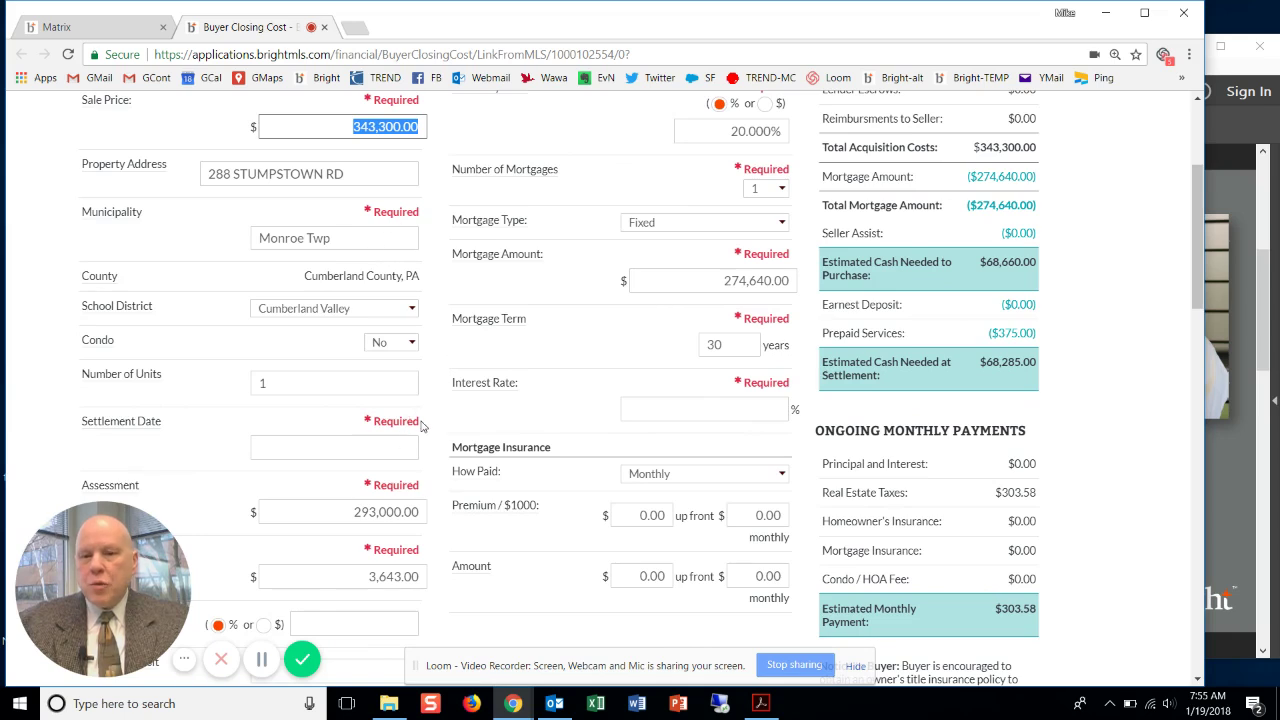
pyautogui.moveTo(419, 421); pyautogui.dragTo(382, 424)
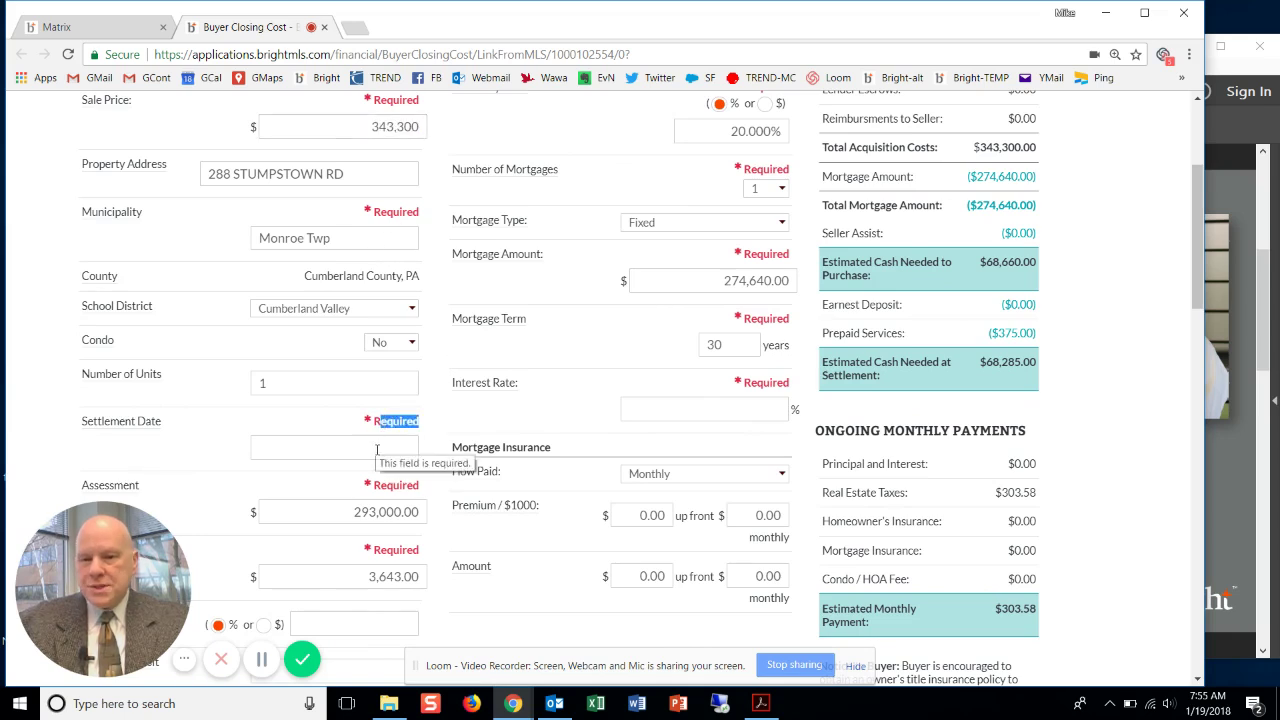
pyautogui.click(377, 449)
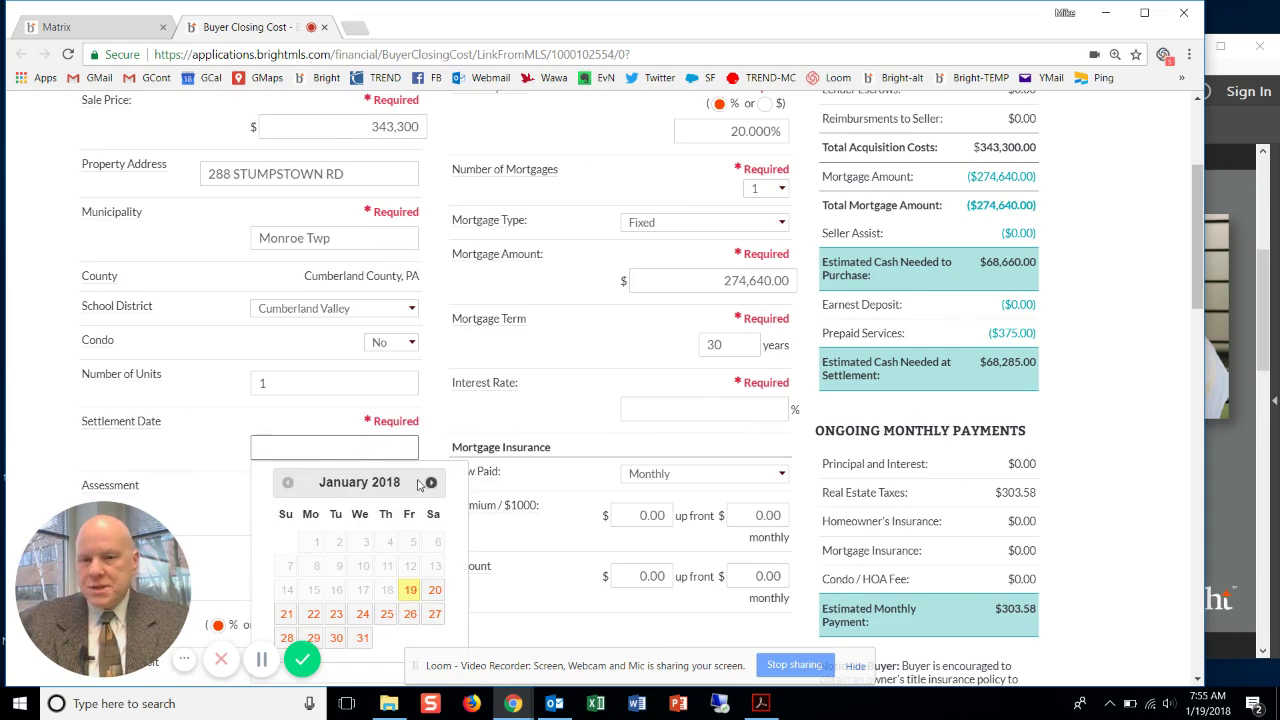
pyautogui.click(436, 431)
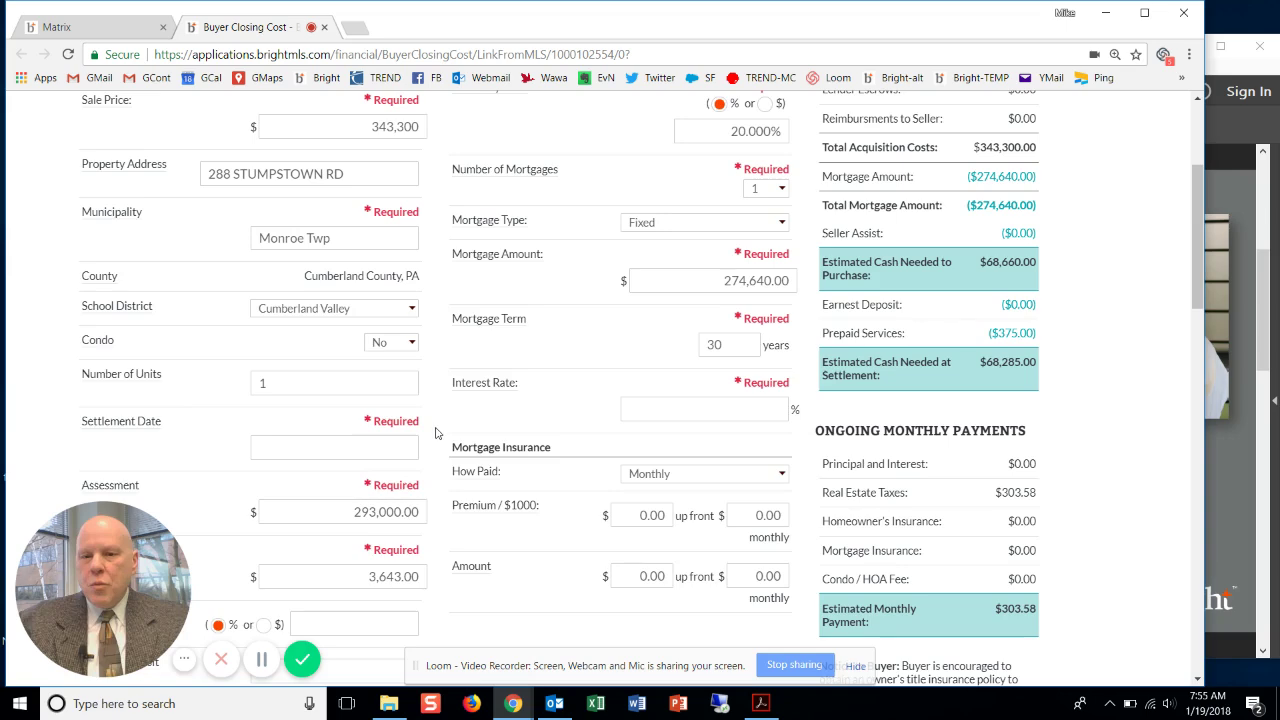
pyautogui.scroll(-8, 436, 432)
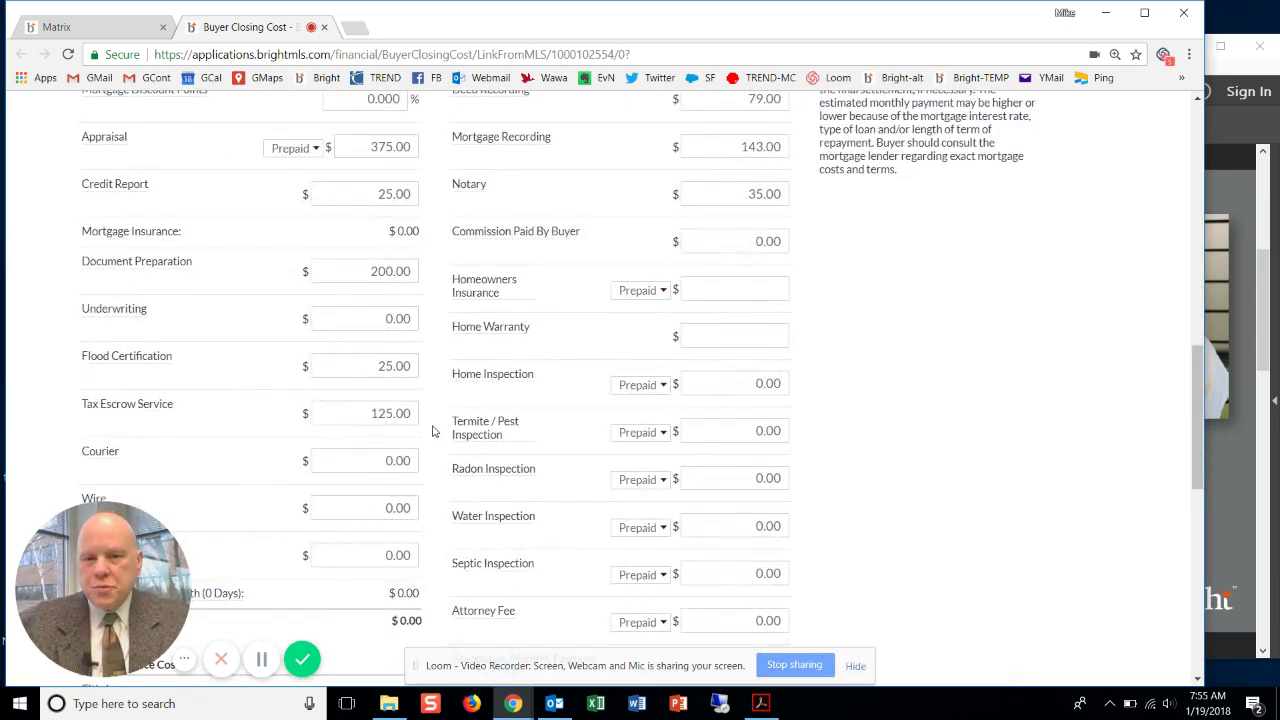
pyautogui.scroll(-1, 433, 431)
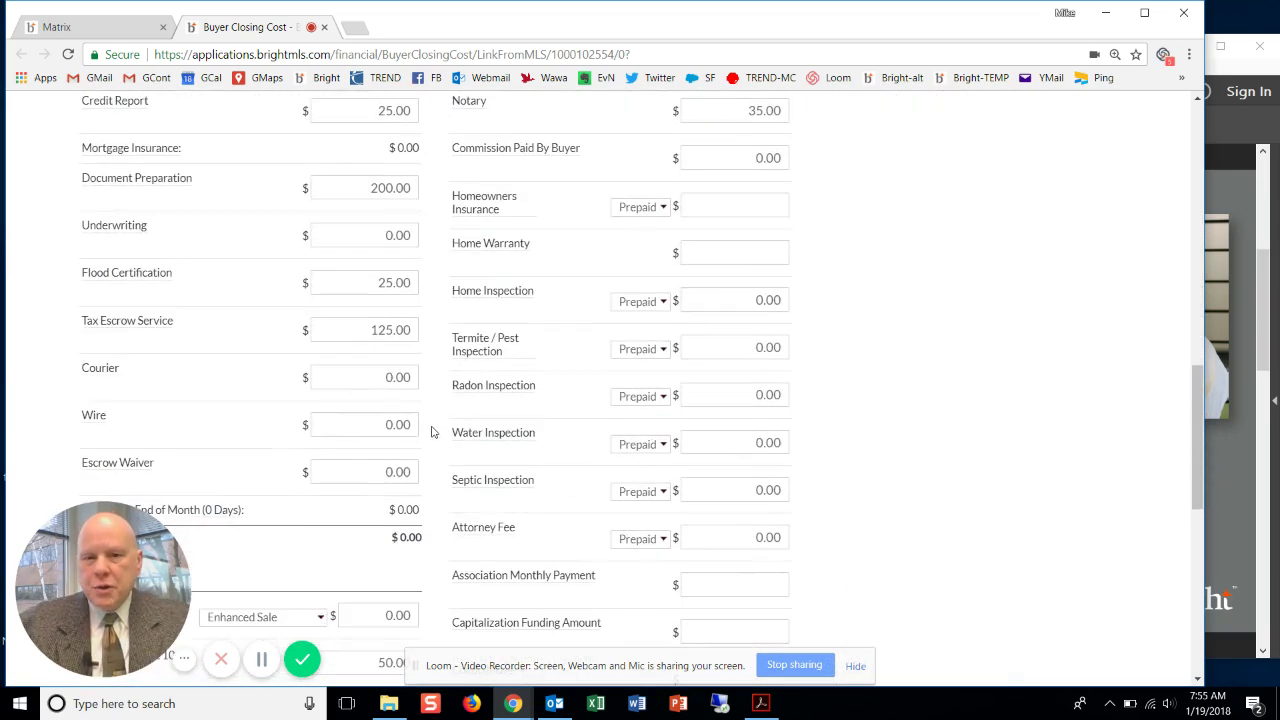
pyautogui.click(702, 257)
pyautogui.scroll(-2, 595, 500)
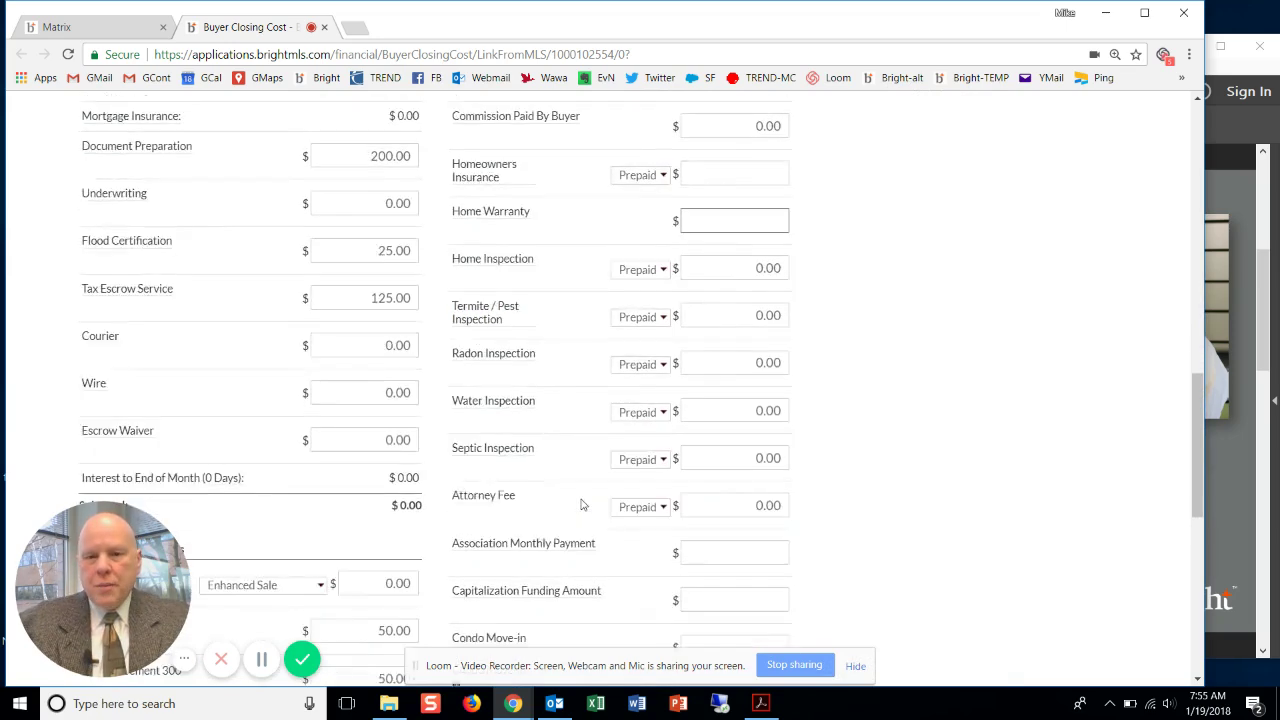
pyautogui.doubleClick(759, 323)
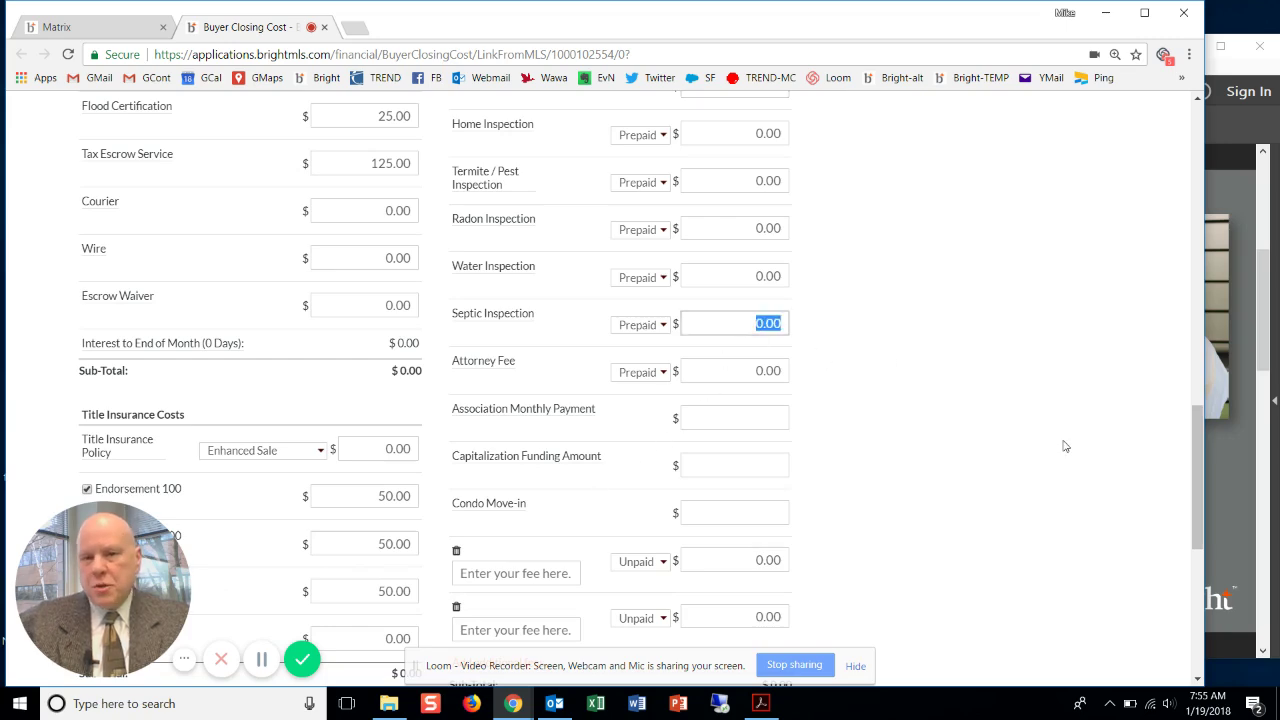
# Open the buyer closing cost preferences and set the default Courier fee to 50.00
pyautogui.scroll(10, 971, 491)
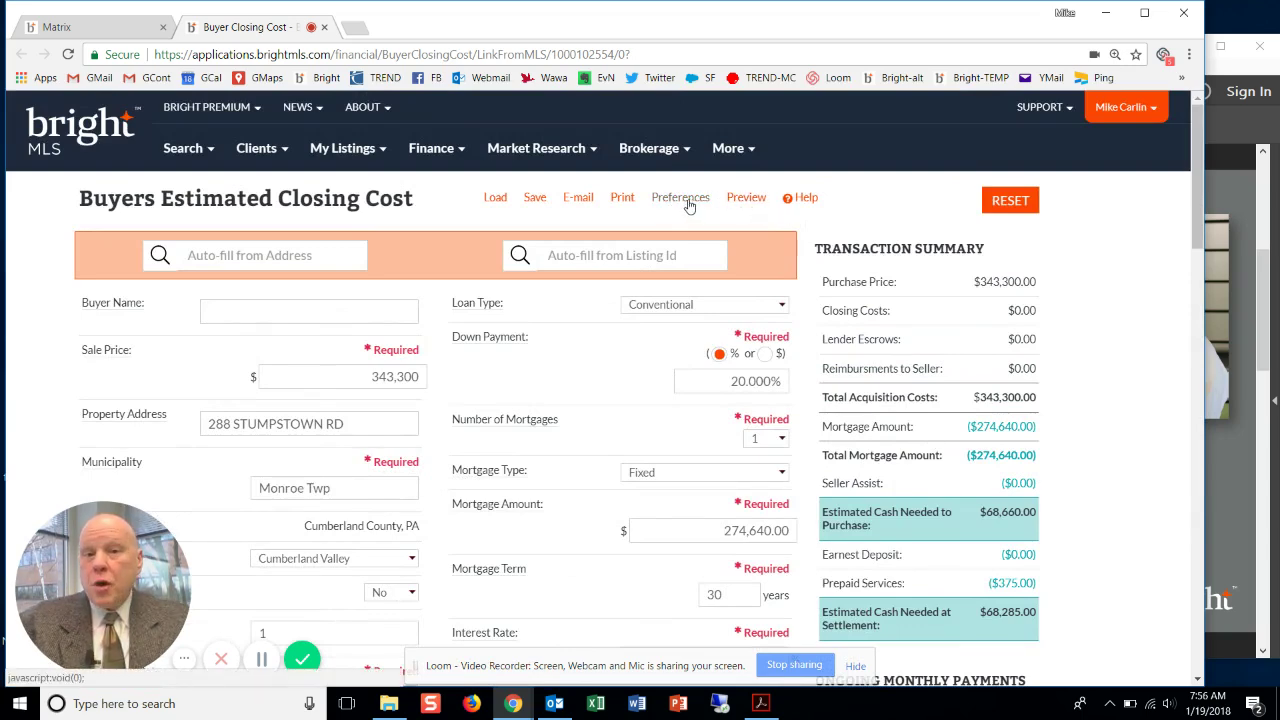
pyautogui.click(688, 200)
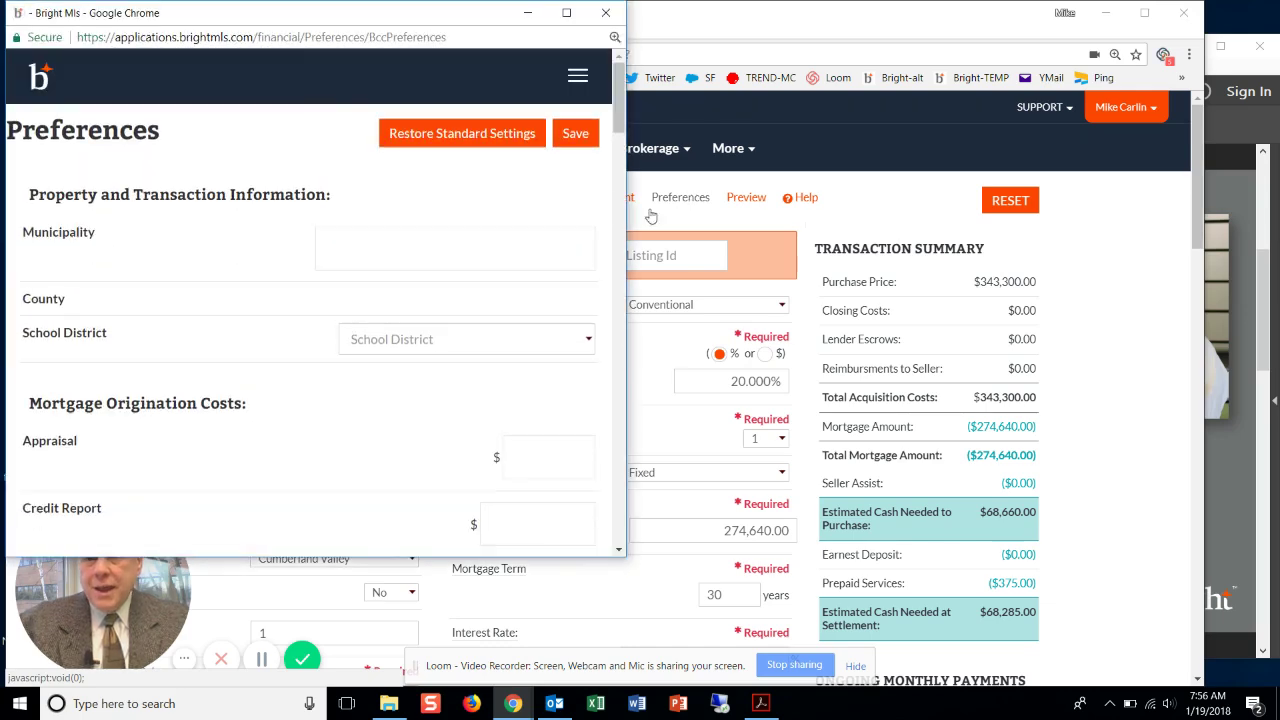
pyautogui.moveTo(620, 115); pyautogui.dragTo(620, 209)
pyautogui.moveTo(553, 151); pyautogui.dragTo(604, 163)
pyautogui.write('50.00')
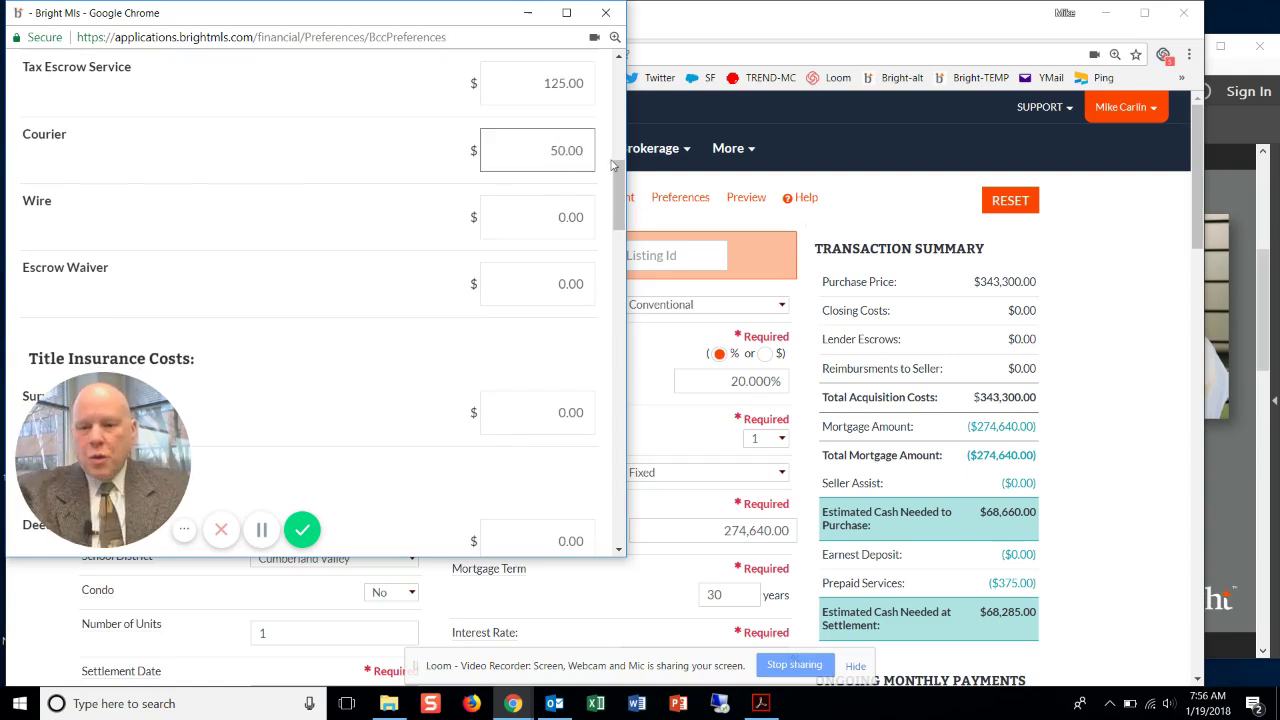
pyautogui.press('Tab')
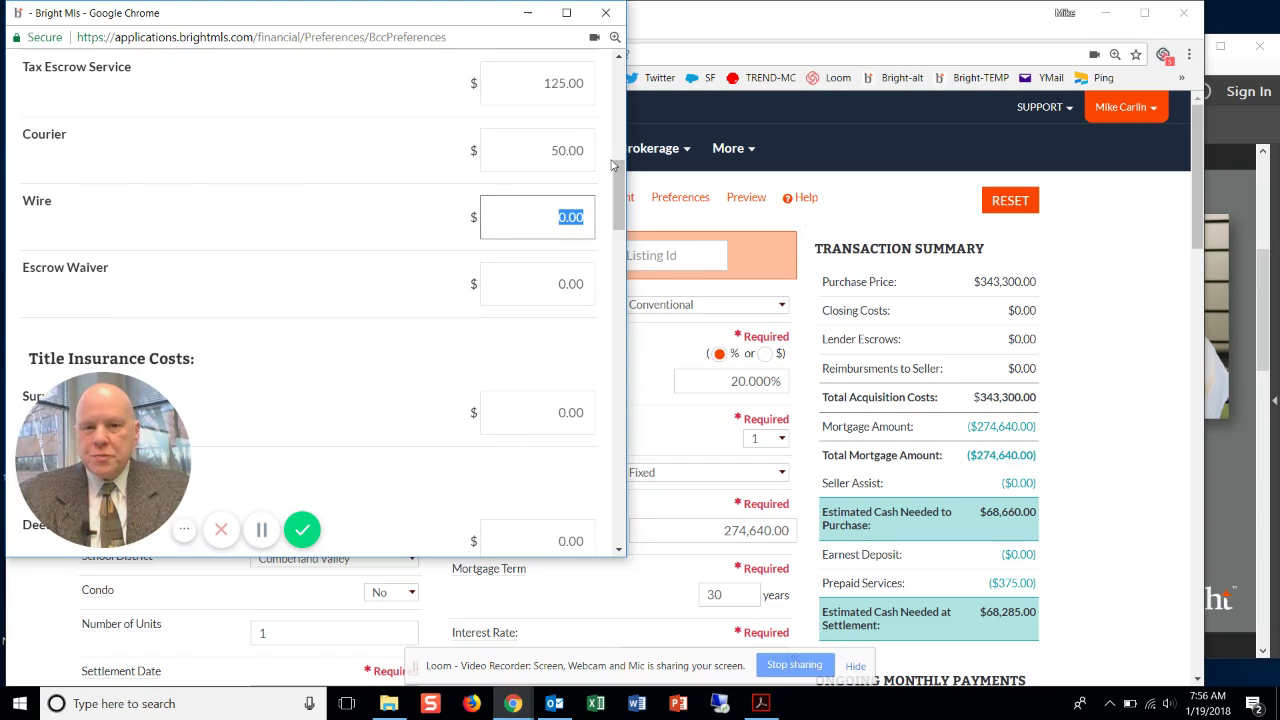
# Set the default Mortgage Recording cost to 125.00 among the other closing costs
pyautogui.scroll(-3, 440, 350)
pyautogui.scroll(-3, 436, 371)
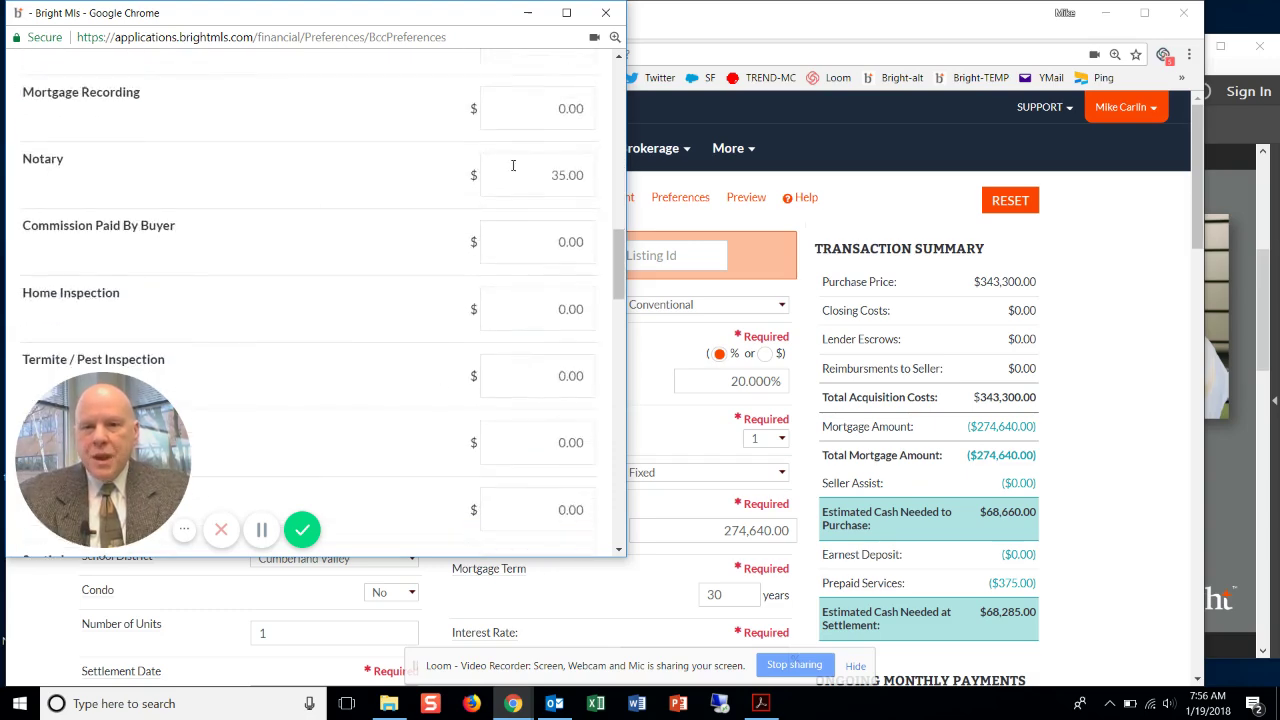
pyautogui.scroll(1, 520, 165)
pyautogui.click(545, 186)
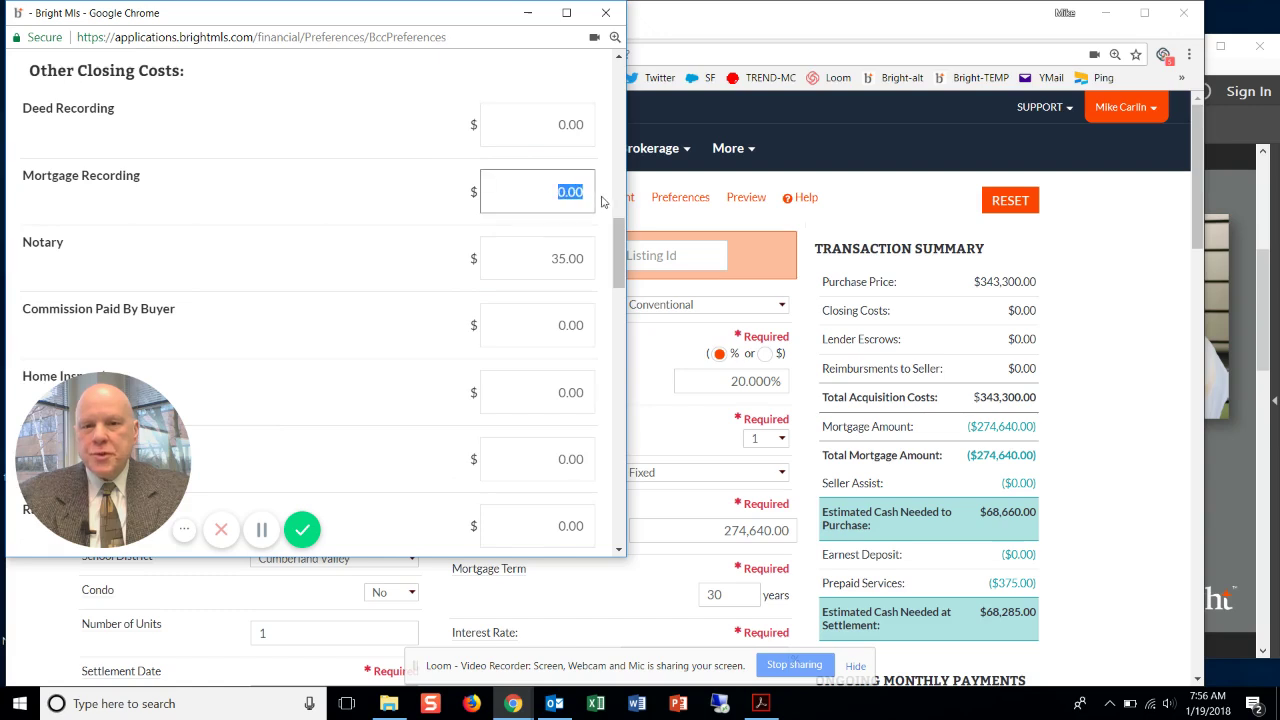
pyautogui.write('125.00')
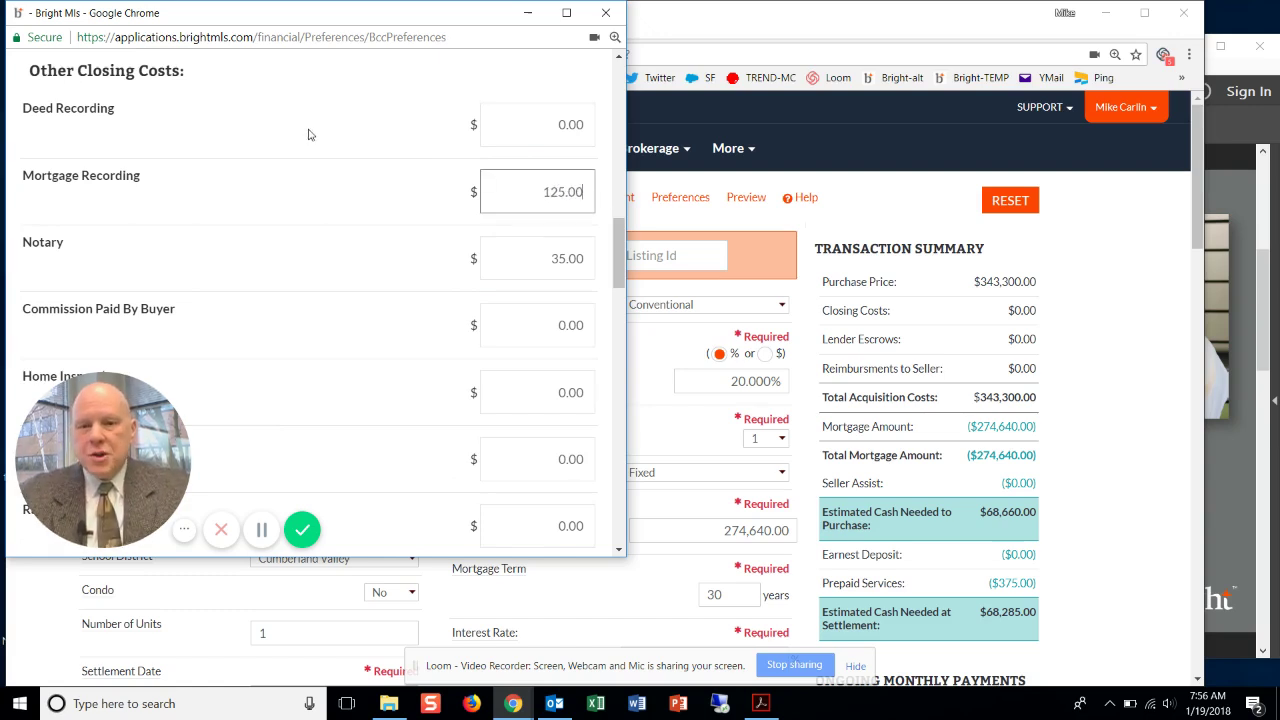
# Save the buyer closing cost preferences and close their window
pyautogui.moveTo(612, 265); pyautogui.dragTo(616, 100)
pyautogui.click(595, 133)
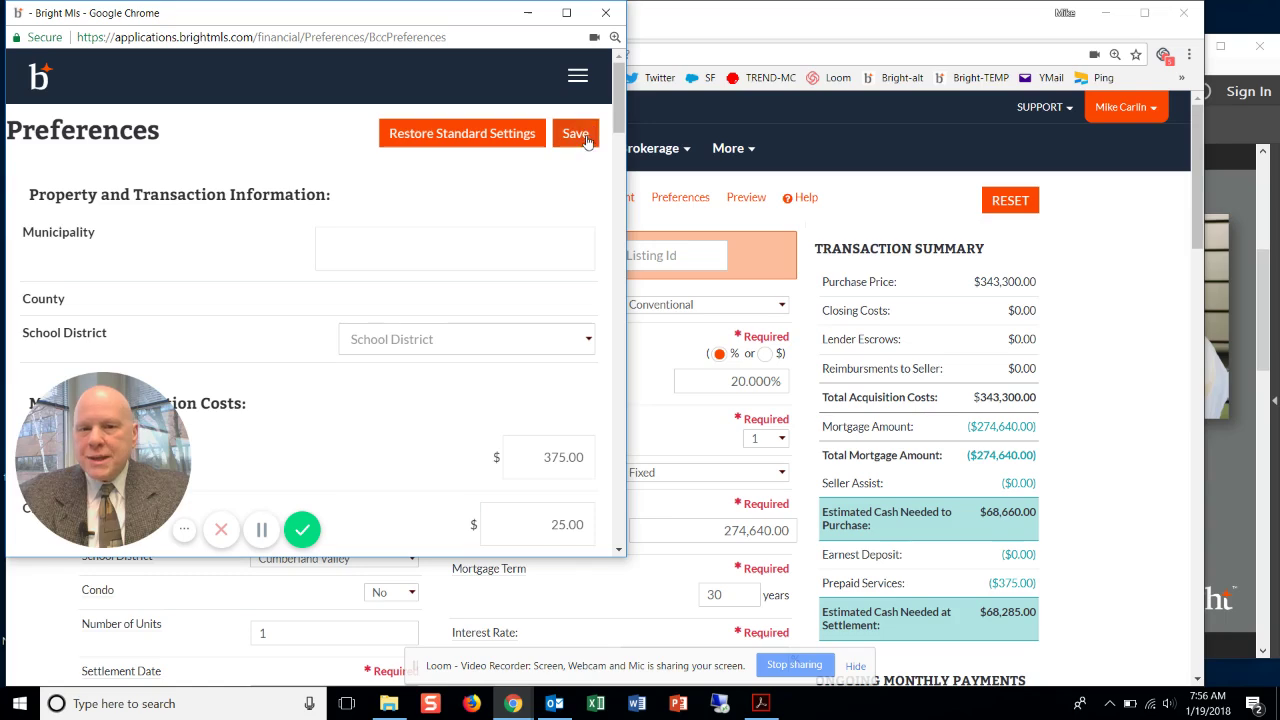
pyautogui.click(605, 12)
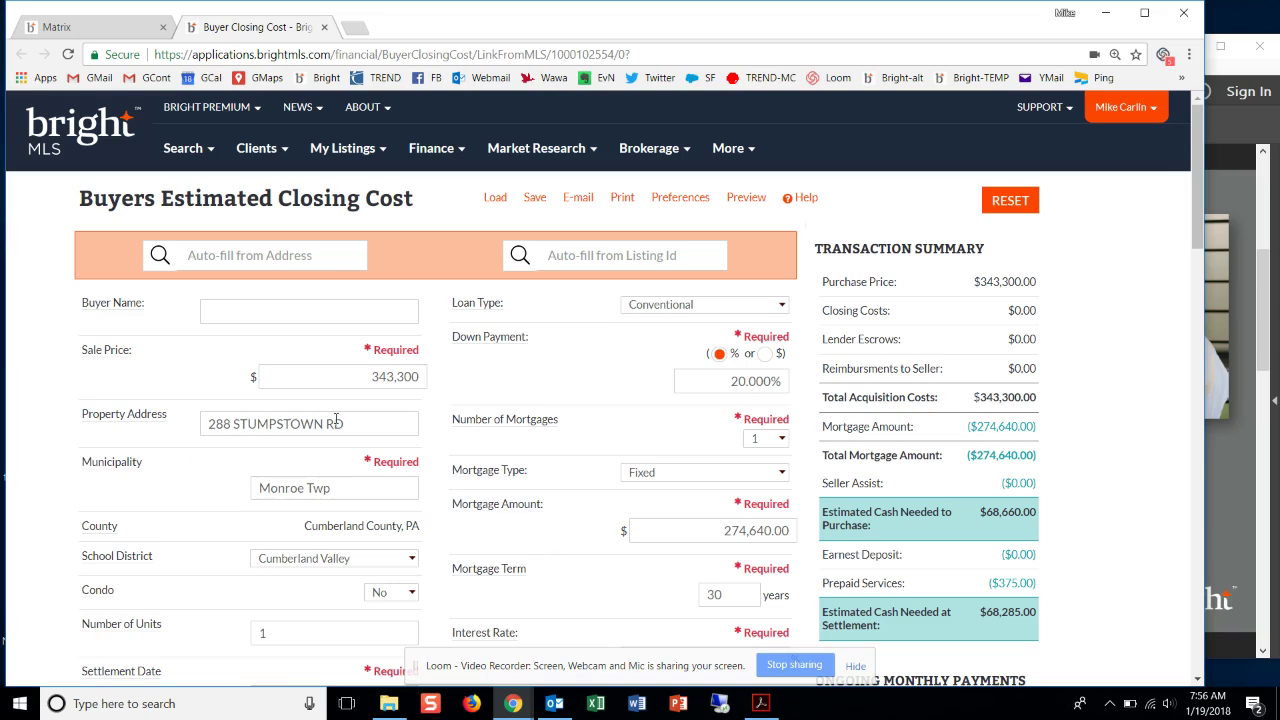
# Return to the $343,300 listing in Matrix and open its Seller Net Sheet
pyautogui.click(100, 27)
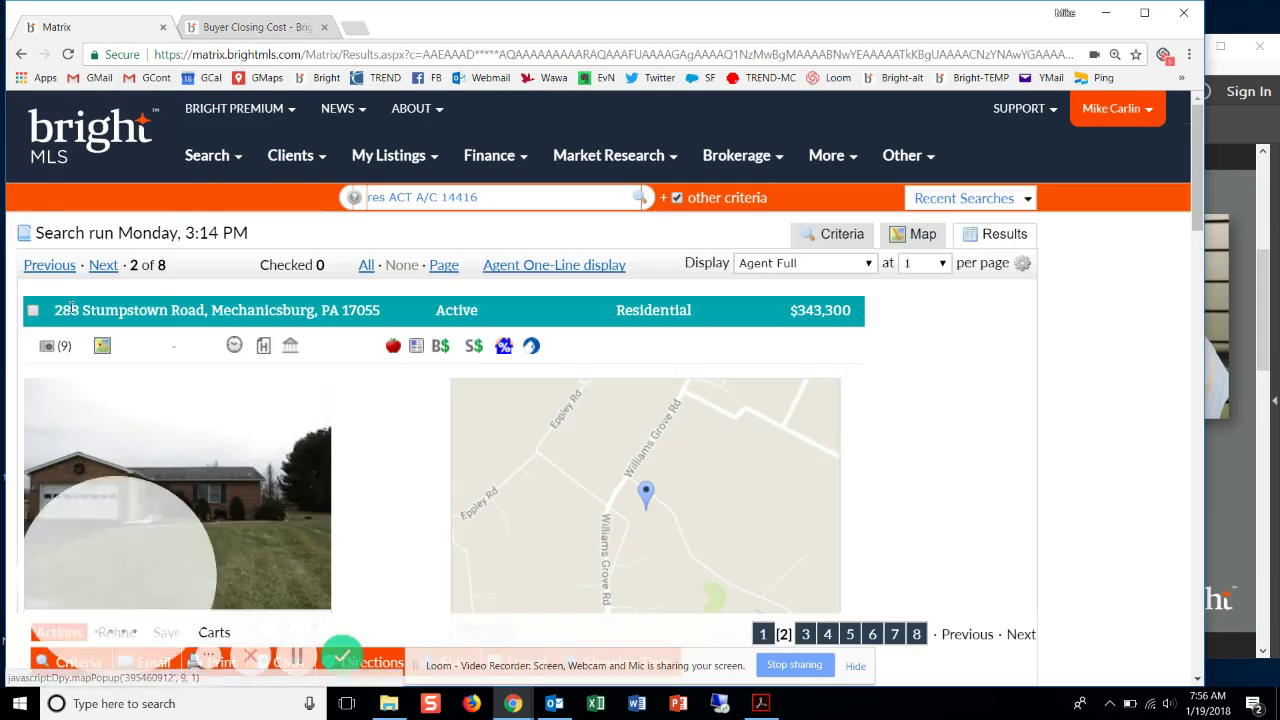
pyautogui.moveTo(82, 310); pyautogui.dragTo(205, 312)
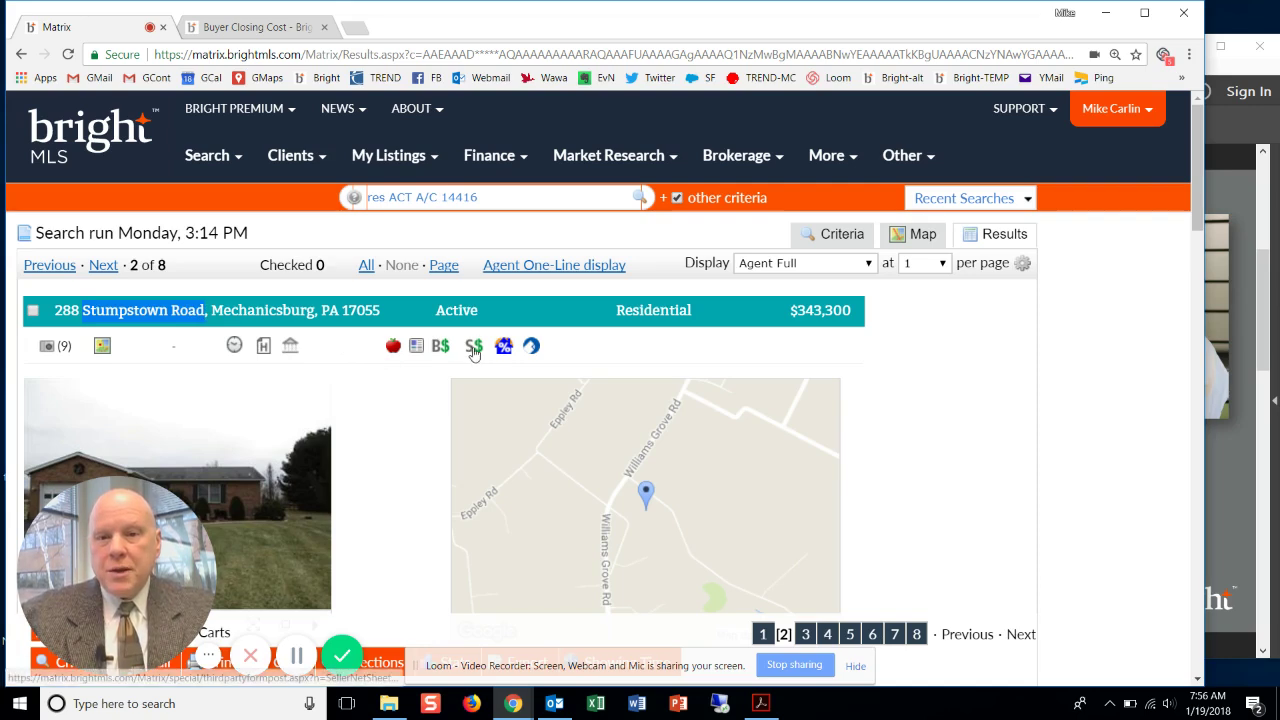
pyautogui.click(474, 348)
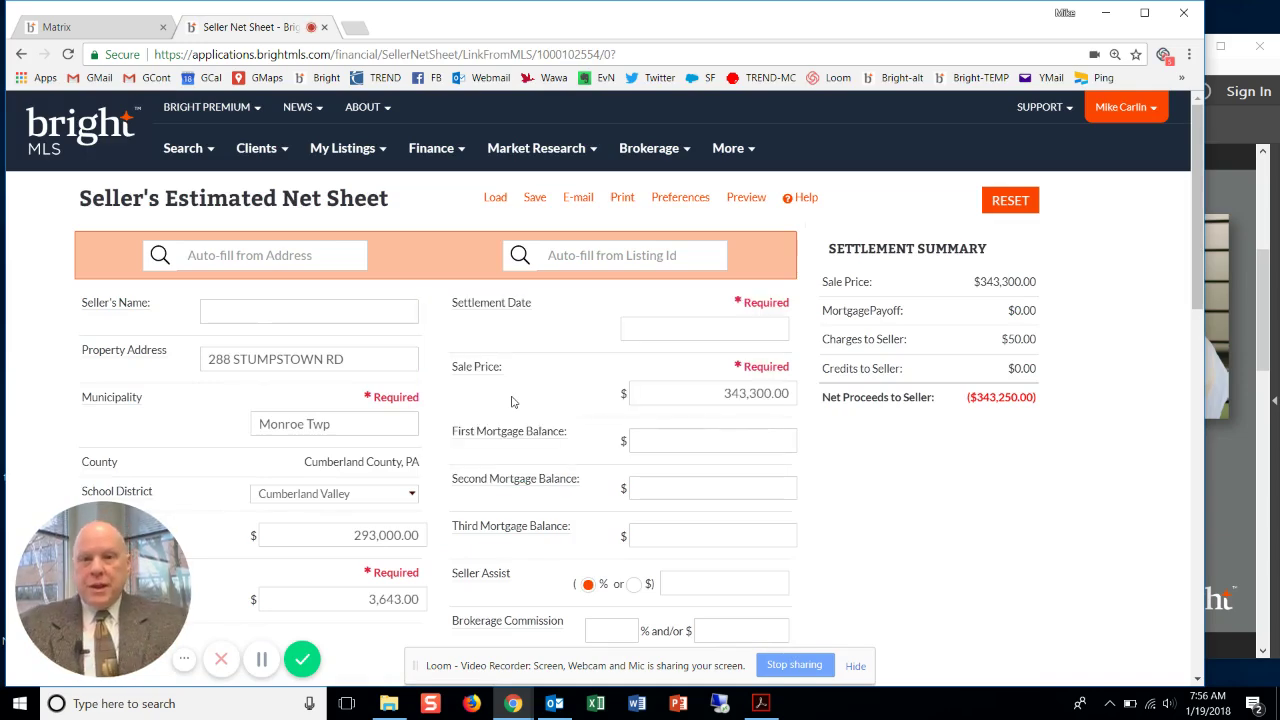
# Open the seller net sheet preferences and set the default Settlement fee to 185.00
pyautogui.scroll(-2, 448, 436)
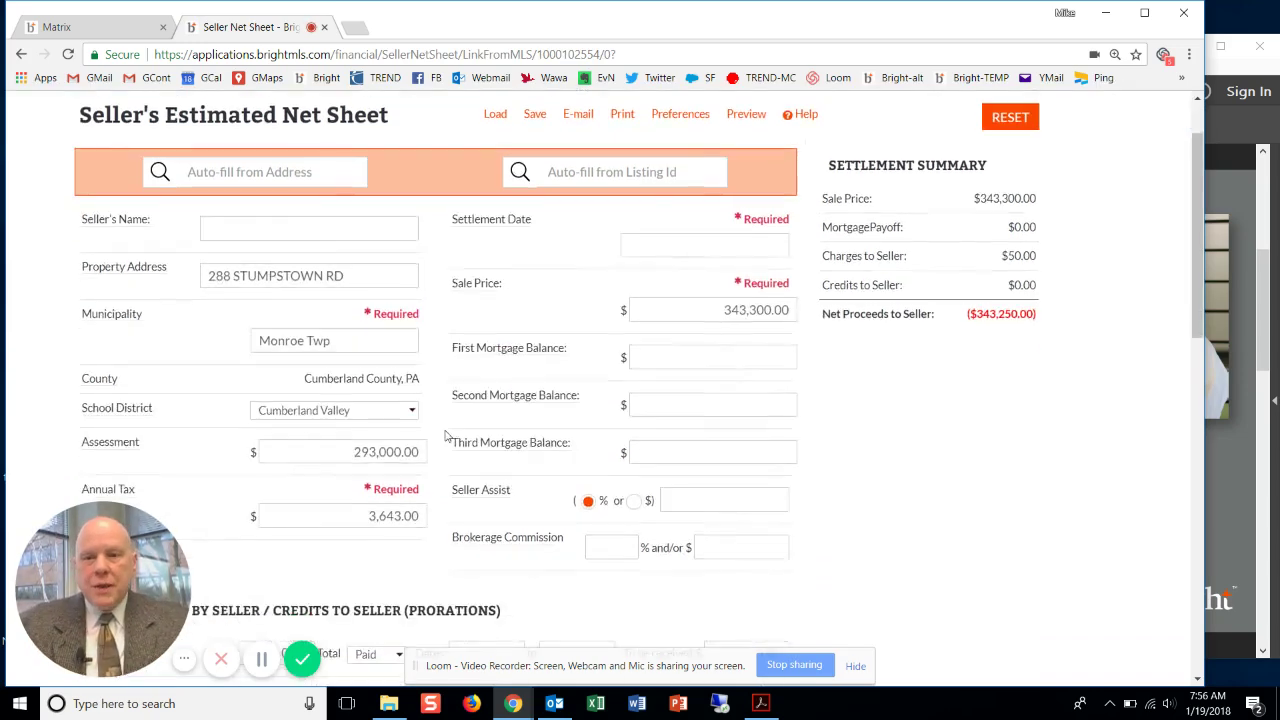
pyautogui.scroll(3, 468, 425)
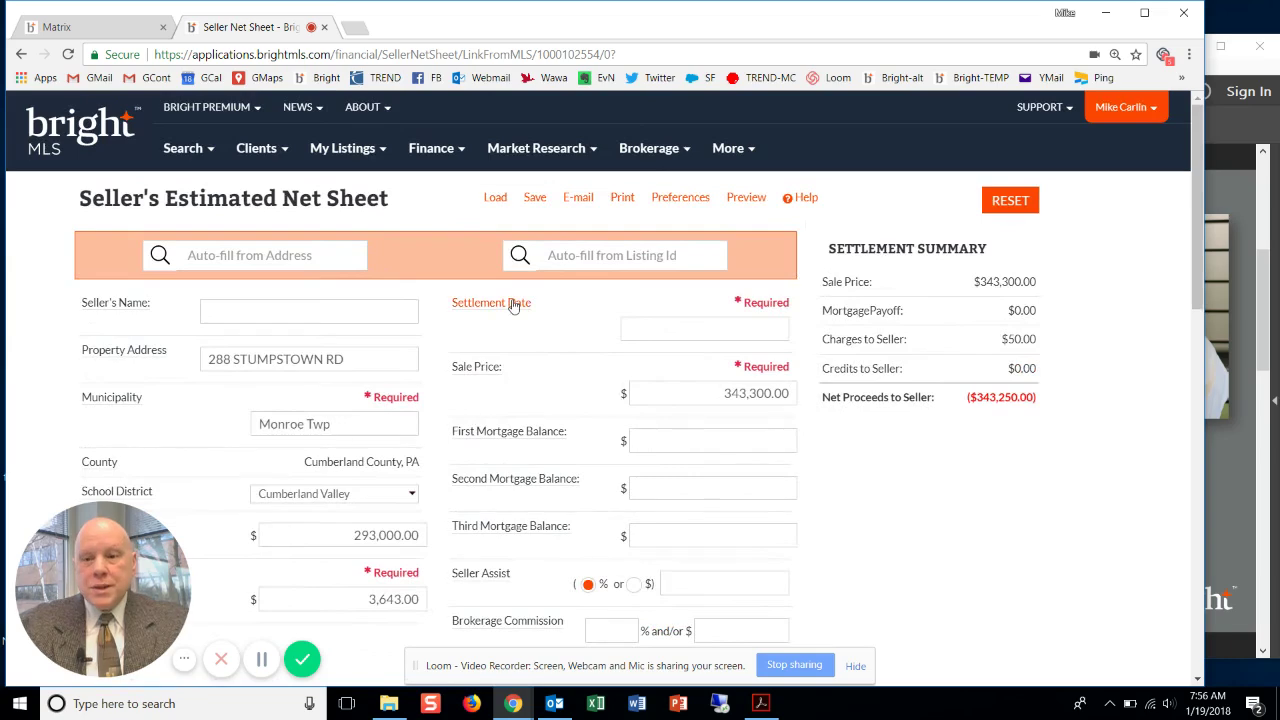
pyautogui.click(690, 200)
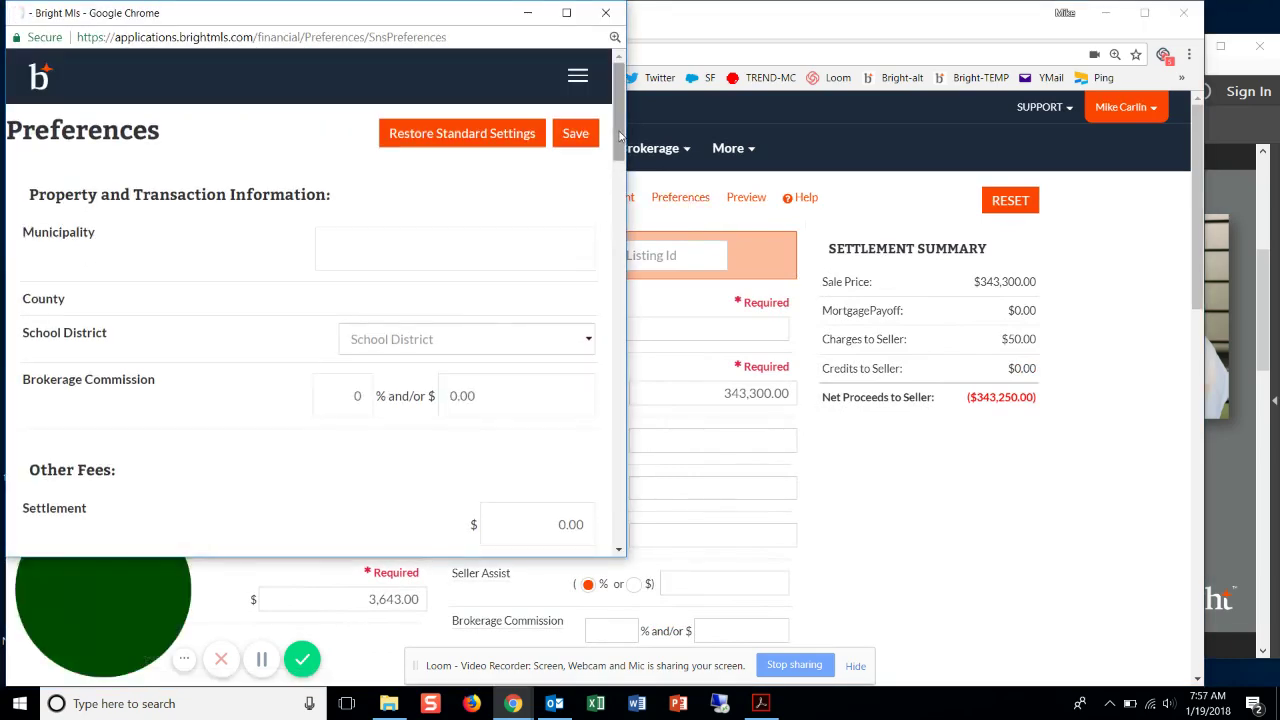
pyautogui.moveTo(620, 135); pyautogui.dragTo(624, 210)
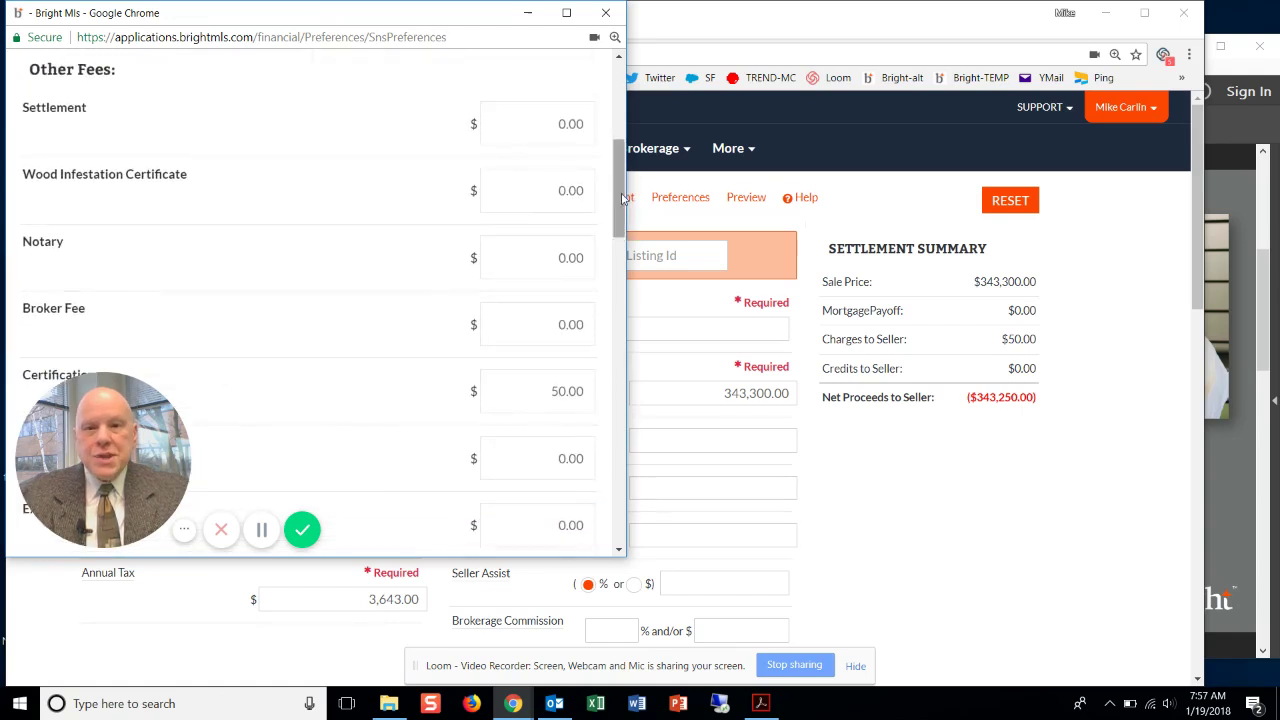
pyautogui.click(550, 130)
pyautogui.write('1')
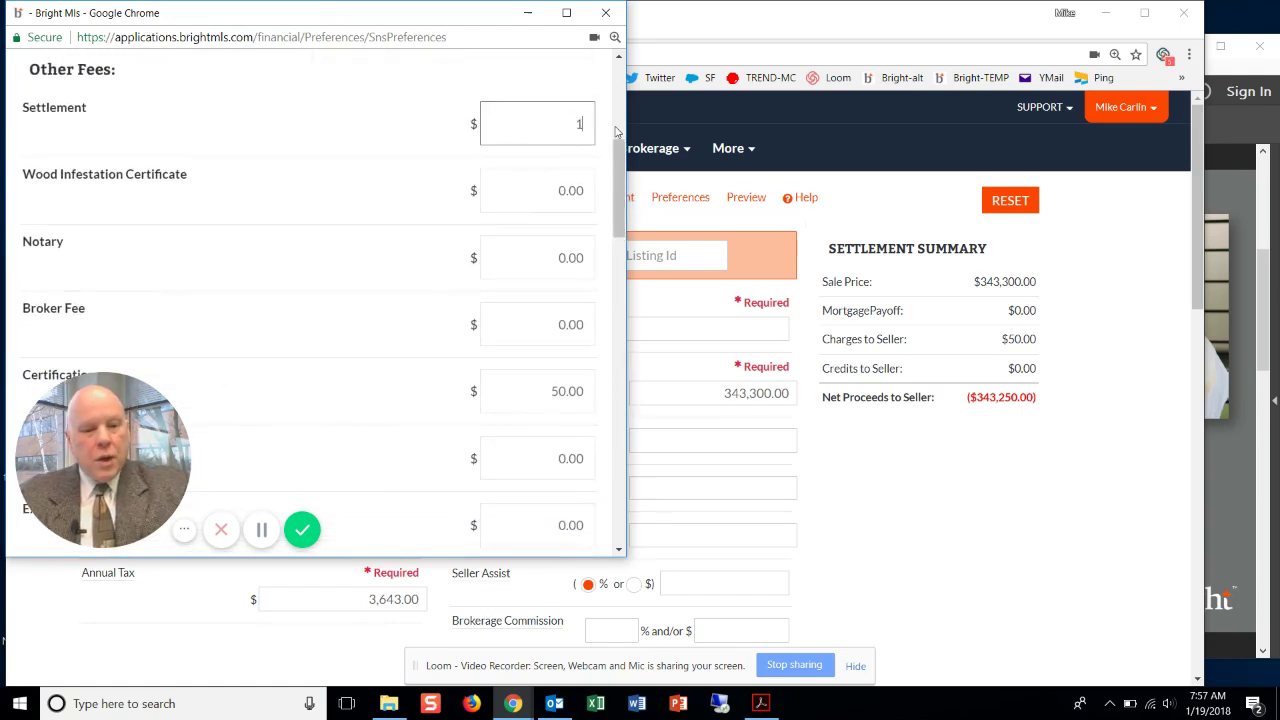
pyautogui.write('85.00')
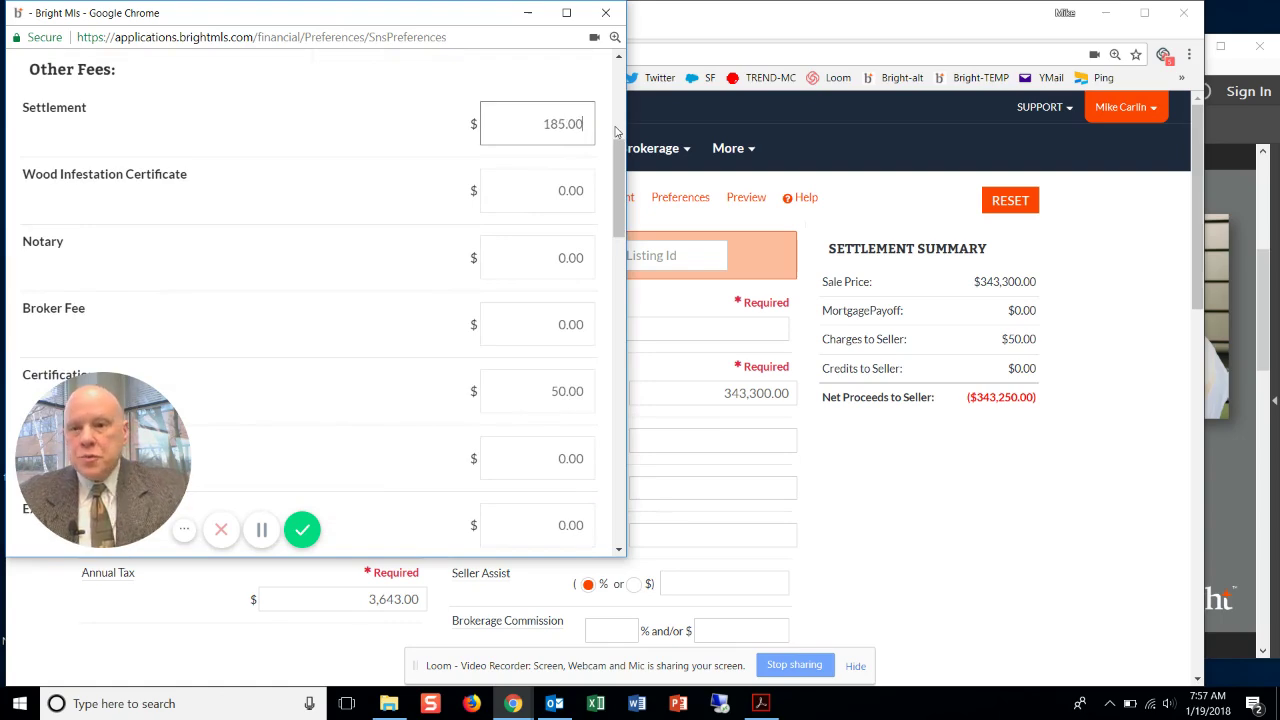
# Set the default Broker Fee to 50.00 in the seller net sheet preferences and close their window
pyautogui.click(522, 325)
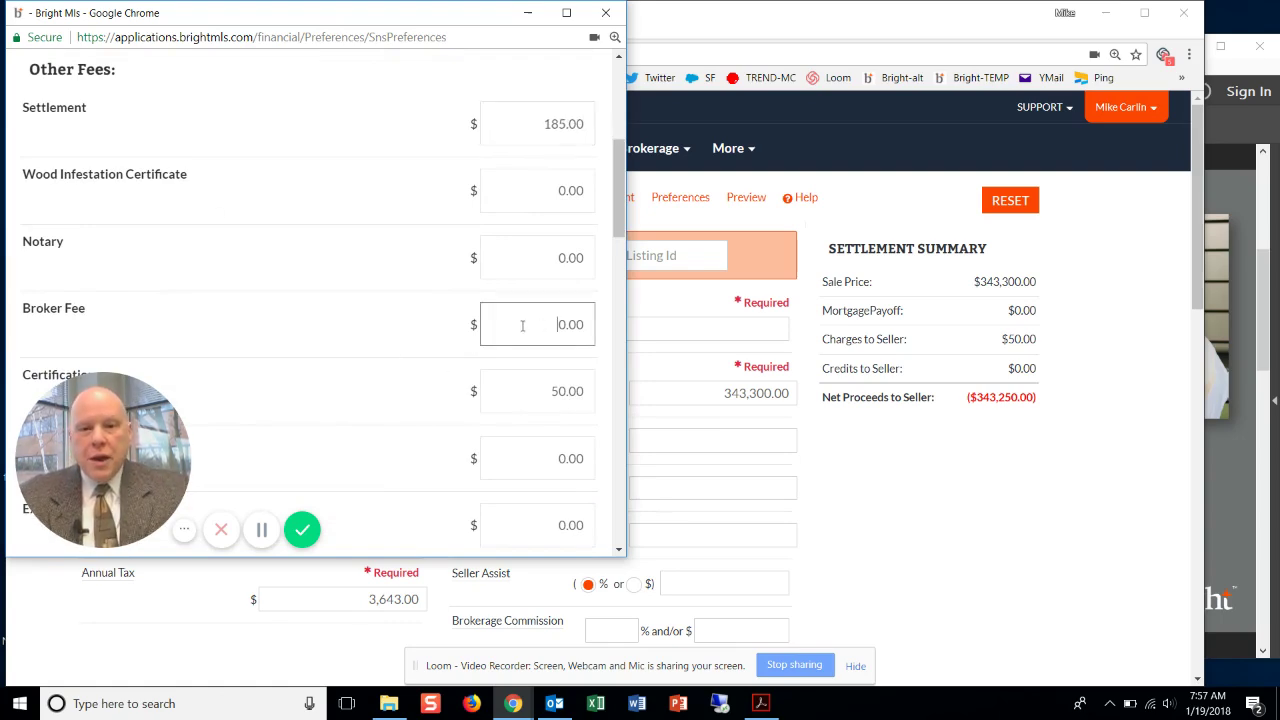
pyautogui.press('Delete')
pyautogui.write('50.0')
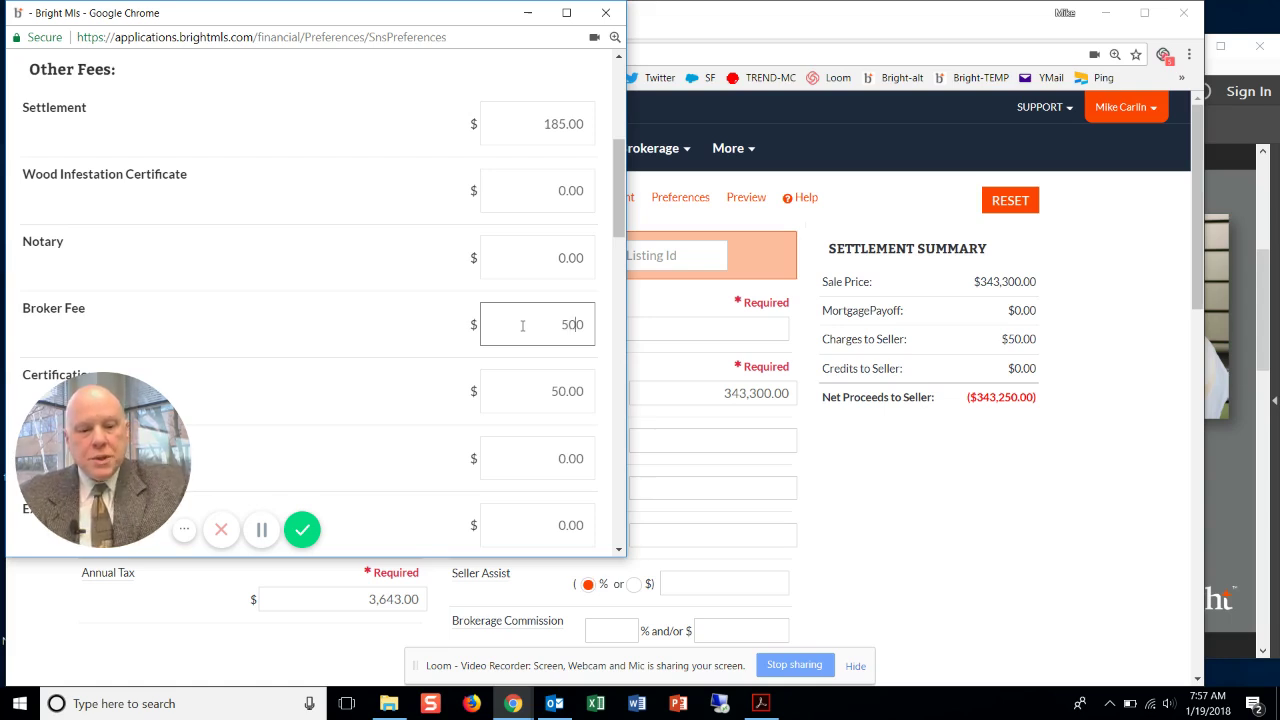
pyautogui.scroll(5, 293, 226)
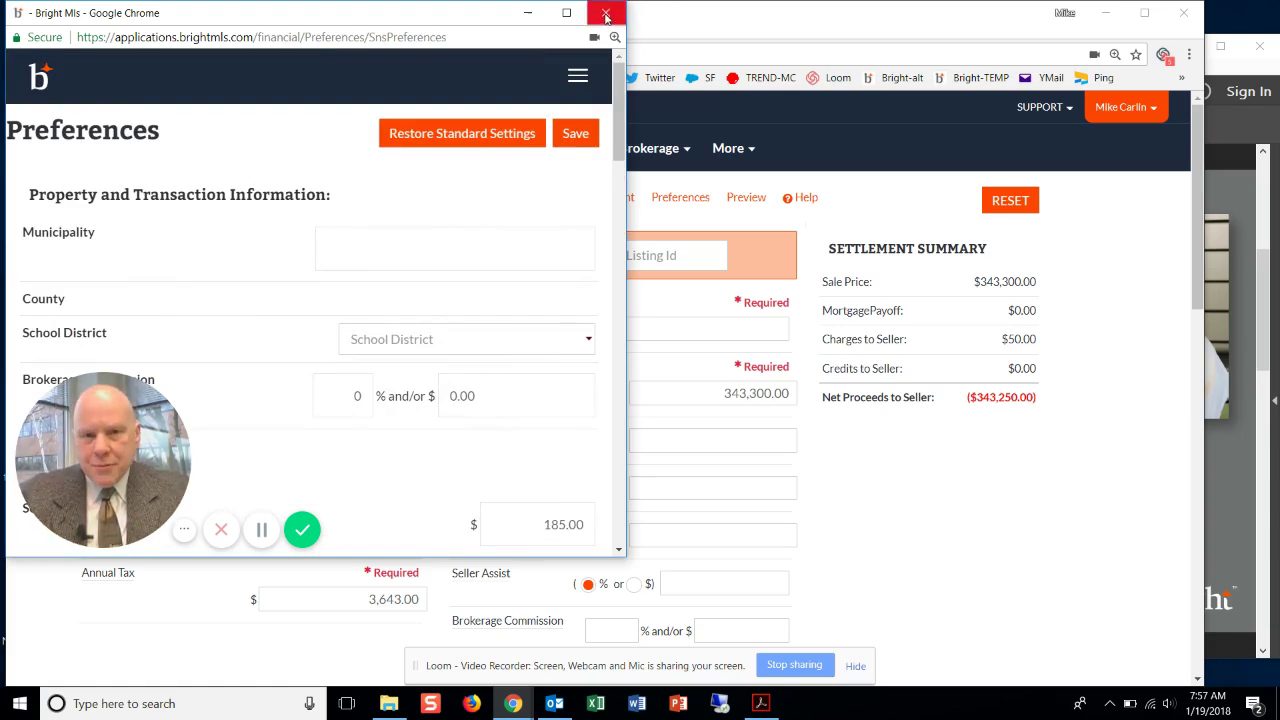
pyautogui.click(606, 13)
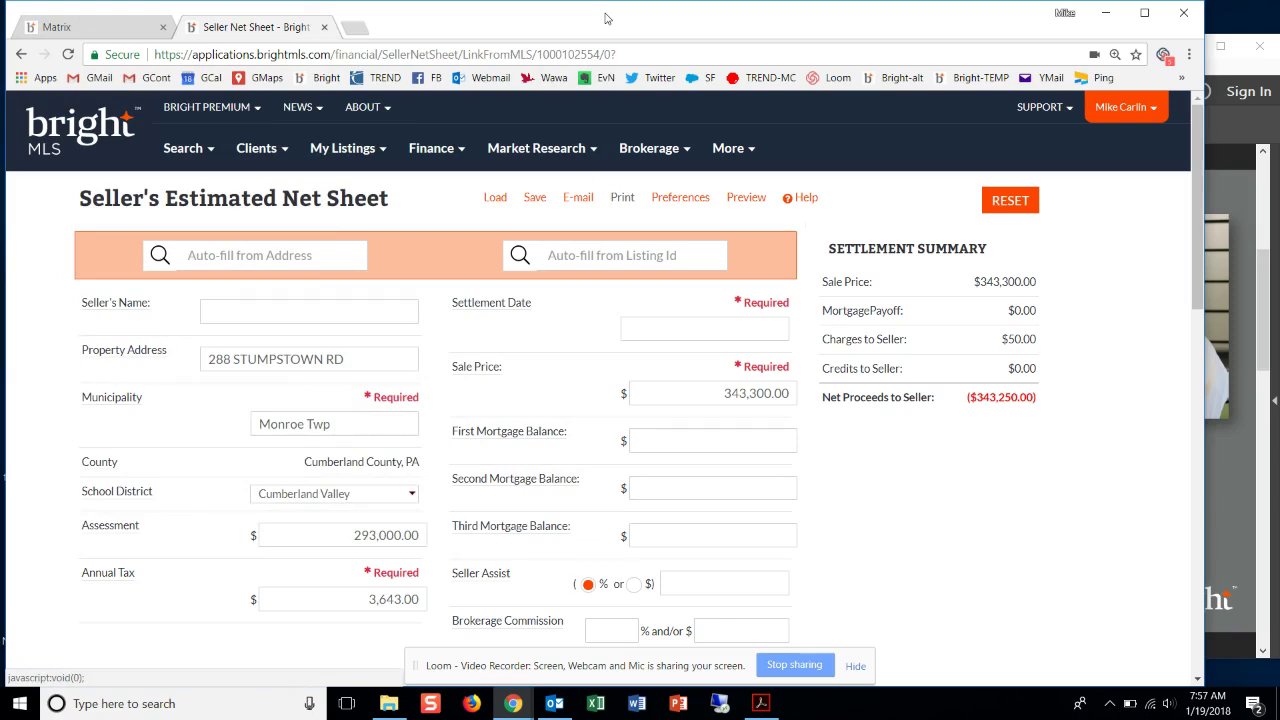
# Switch to the Bright MLS PDF in Adobe Acrobat Reader and view the support contact page and the closing page 4
pyautogui.click(1268, 320)
pyautogui.scroll(-1, 1268, 320)
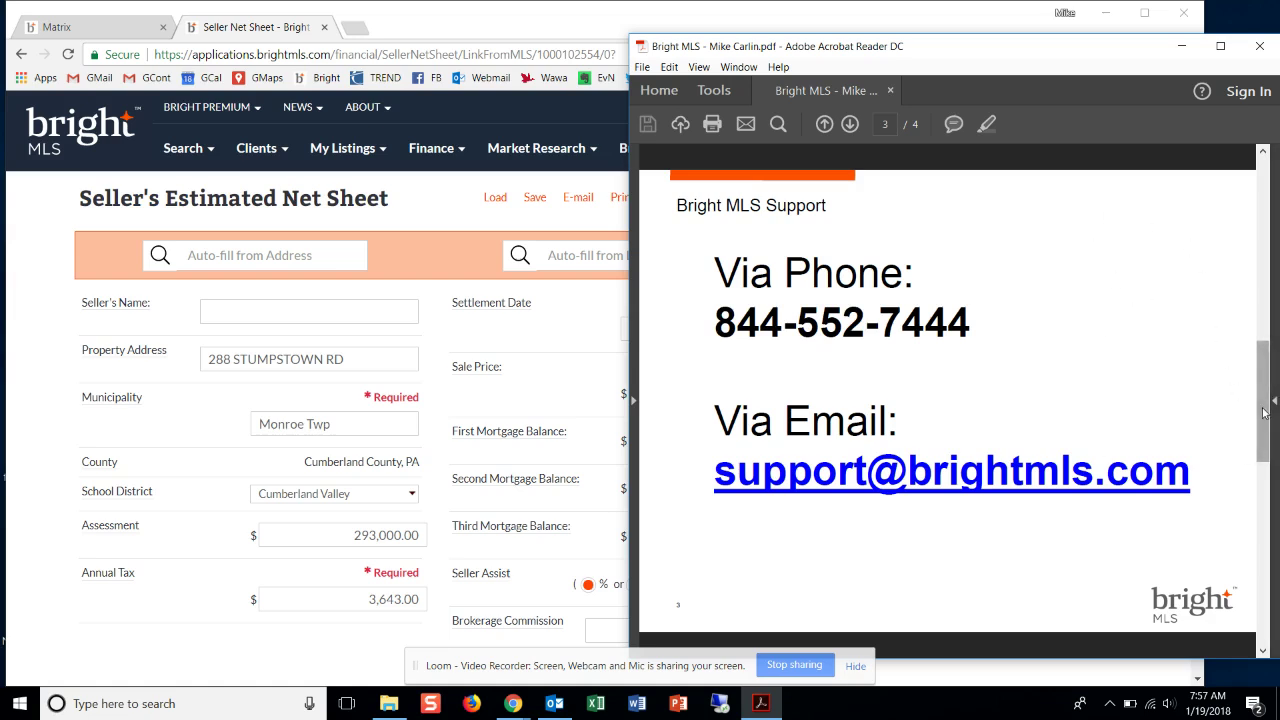
pyautogui.moveTo(1264, 412); pyautogui.dragTo(1275, 550)
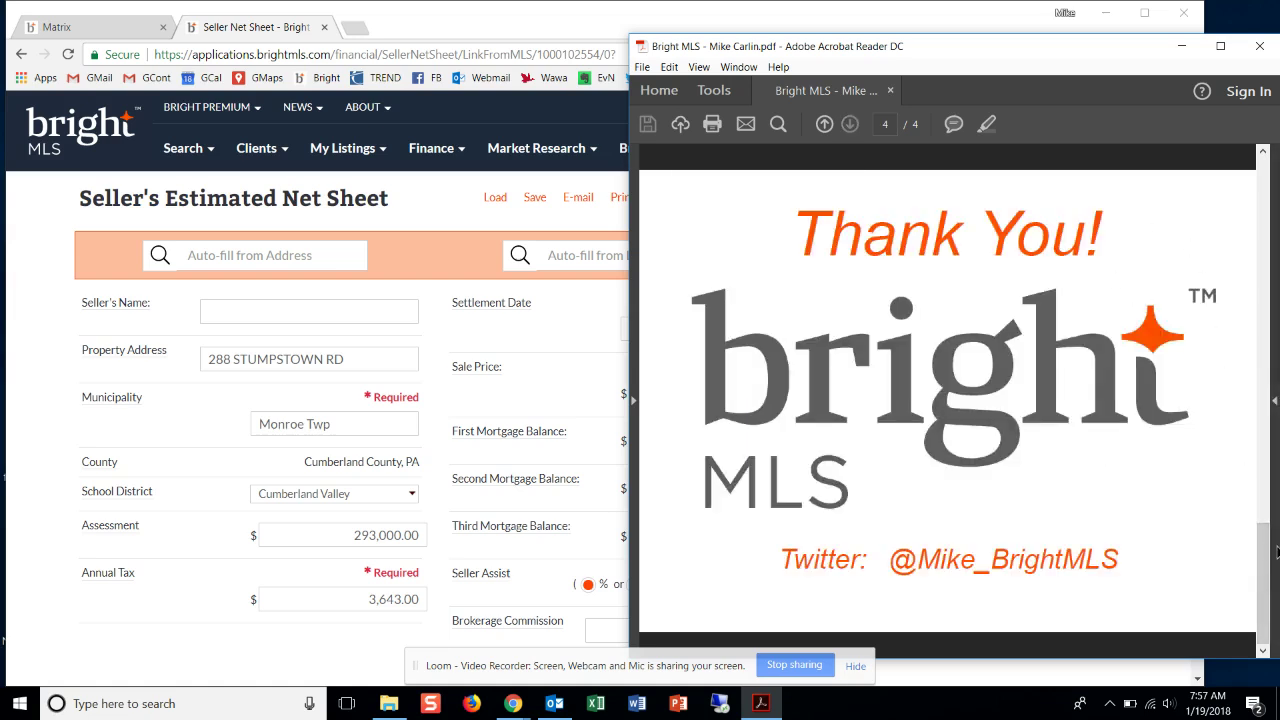